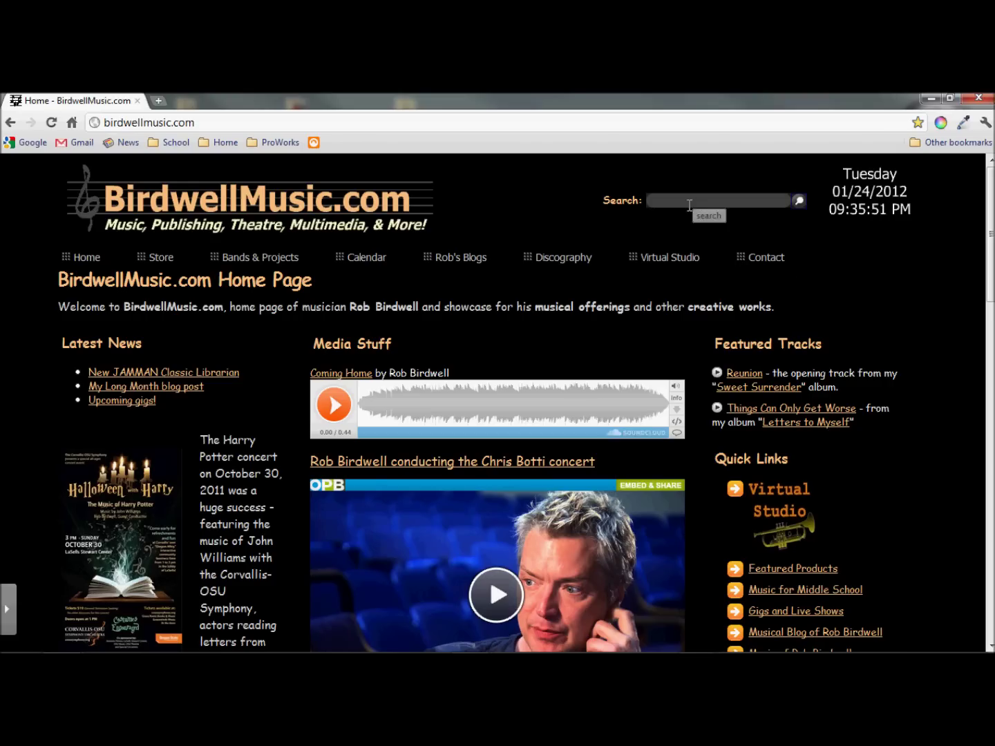
- Search BirdwellMusic.com for JamMan and open the JamMan Classic Looper Manager article
left_click(689, 204)
type("Jam")
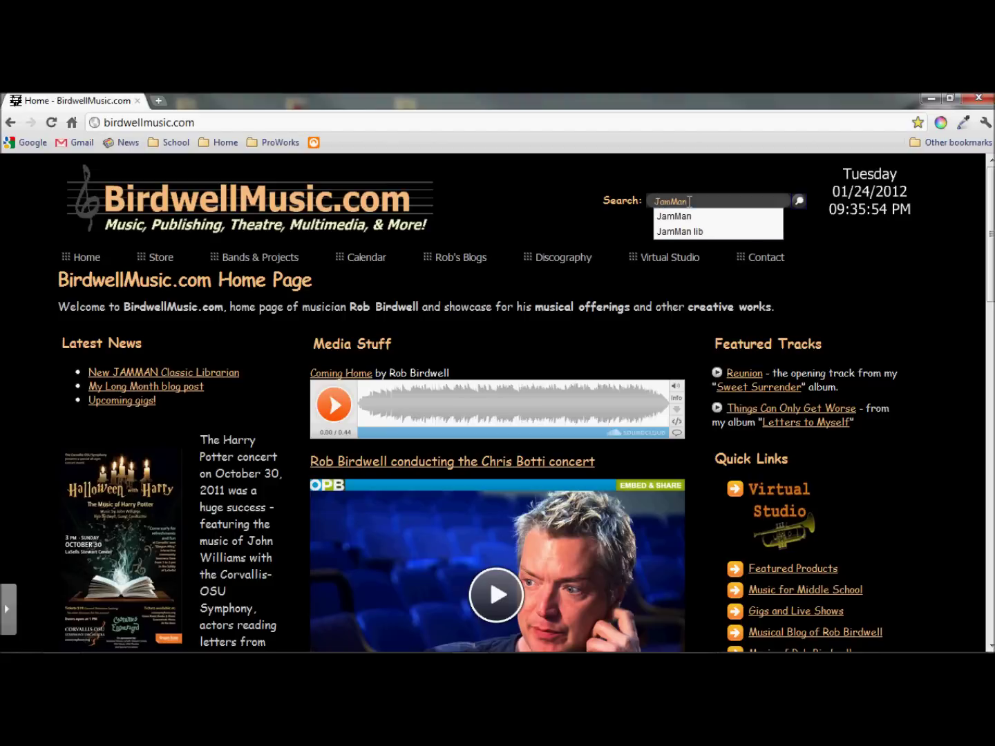
type("Man")
key("Return")
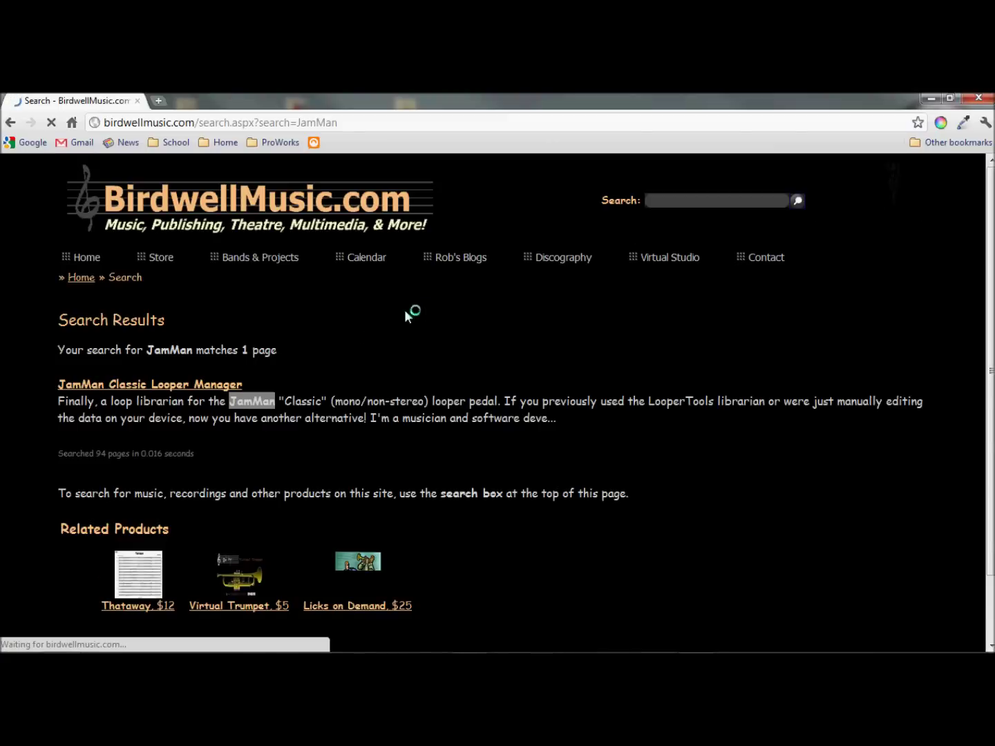
left_click(158, 385)
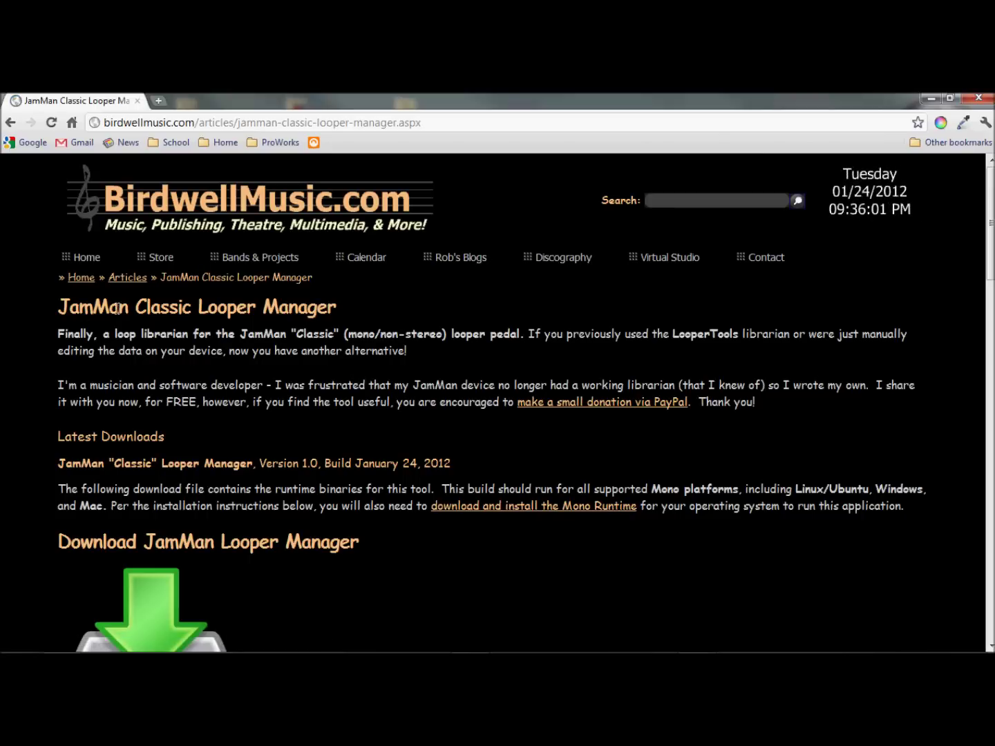
- Scroll the article down to its download section, then minimize Chrome
left_click_drag(134, 307, 354, 314)
left_click(357, 305)
scroll(314, 495, "down", 2)
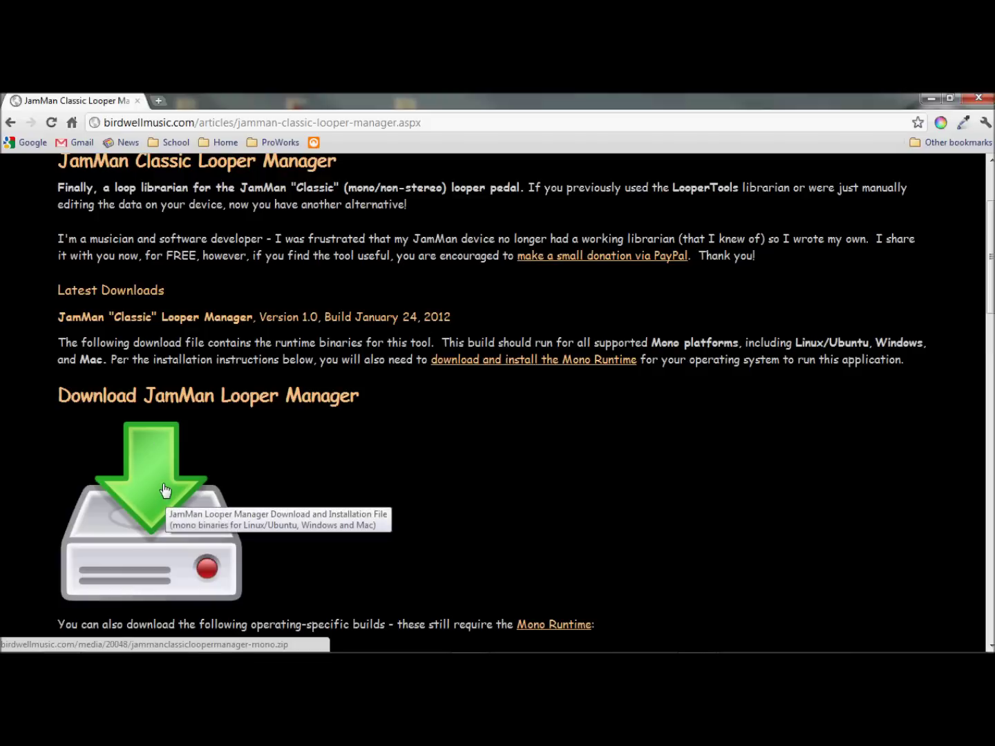
left_click(931, 101)
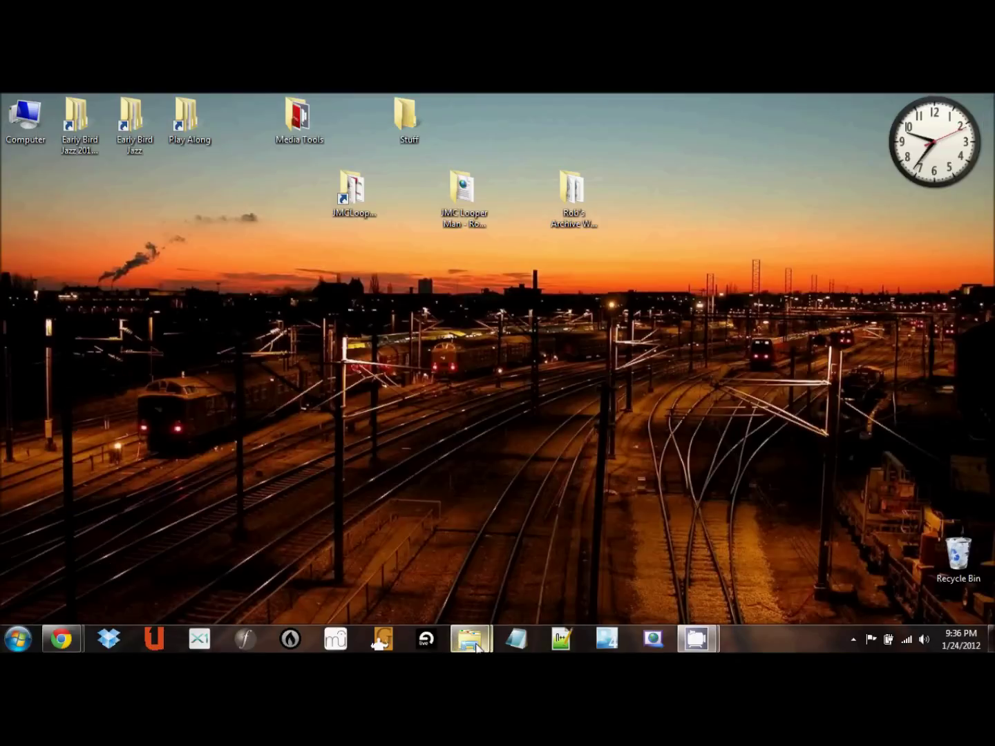
- Restore the JMCLoopMan-TestBuild folder window and select JamManClassicLib.dll
mouse_move(477, 646)
left_click(537, 578)
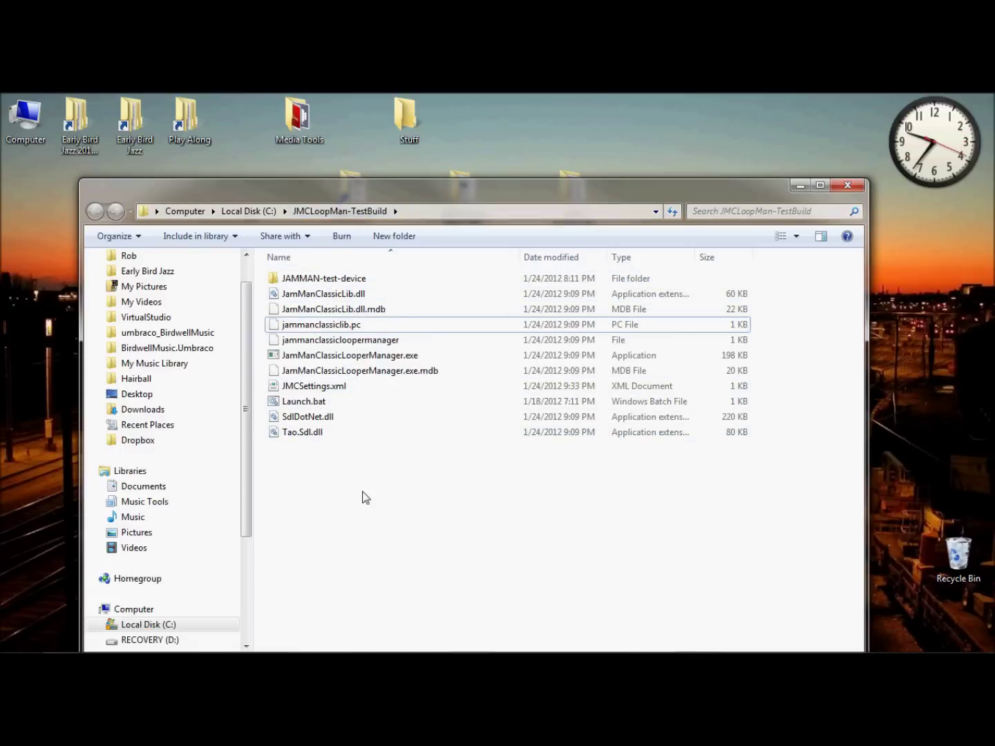
left_click(359, 296)
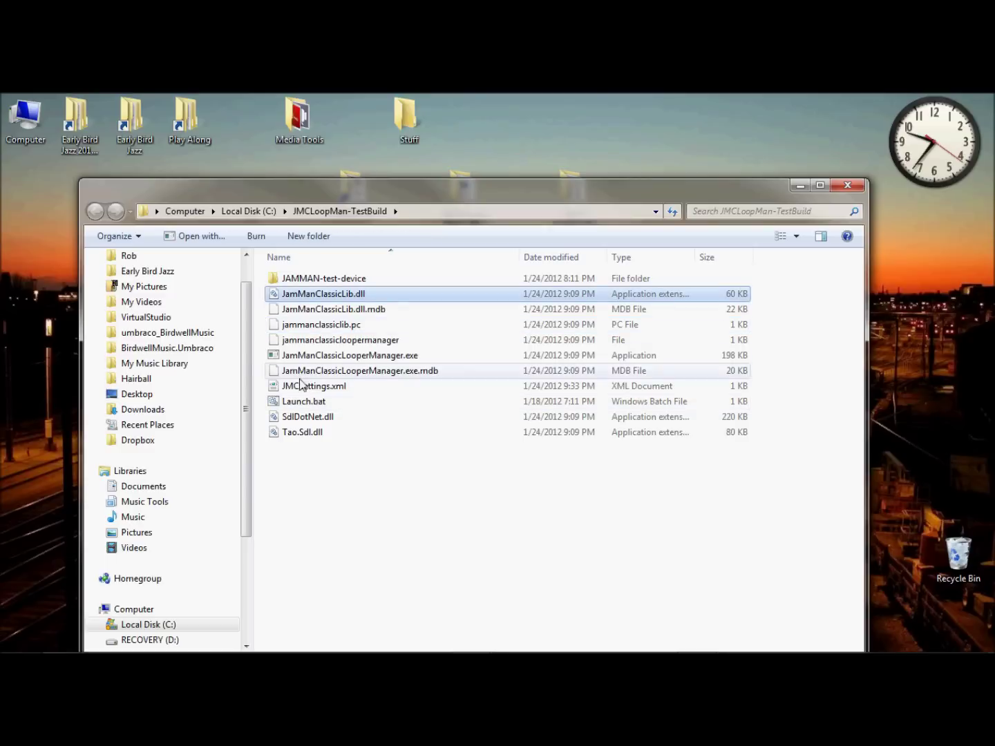
- Open Launch.bat in Notepad, review its mono launch line, and close it unchanged
right_click(311, 405)
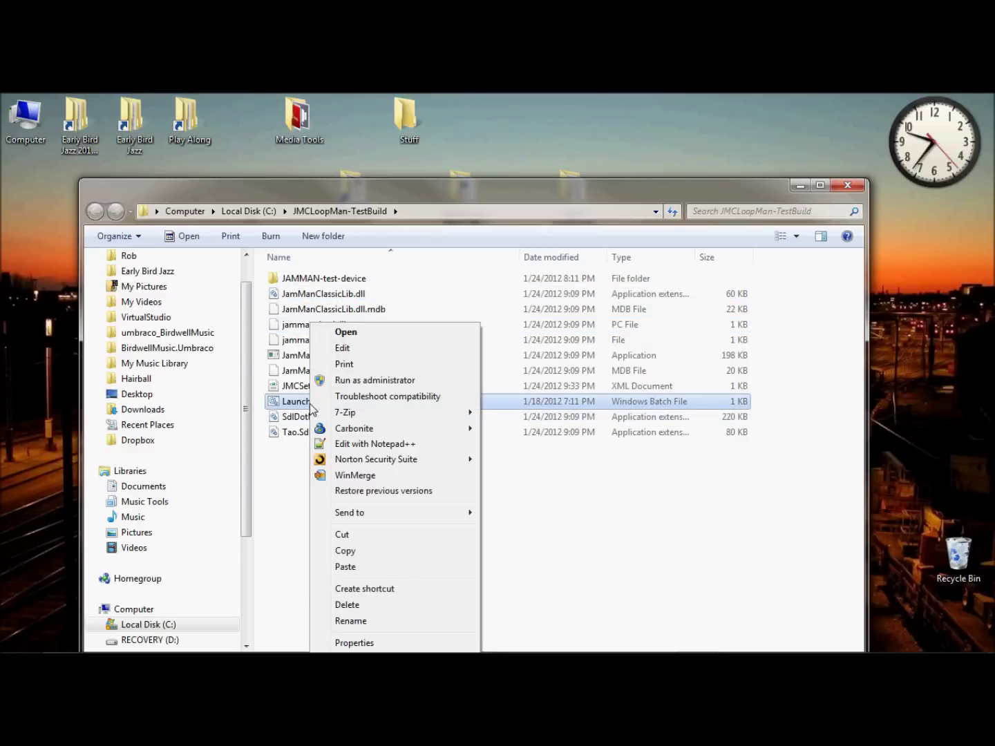
left_click(342, 348)
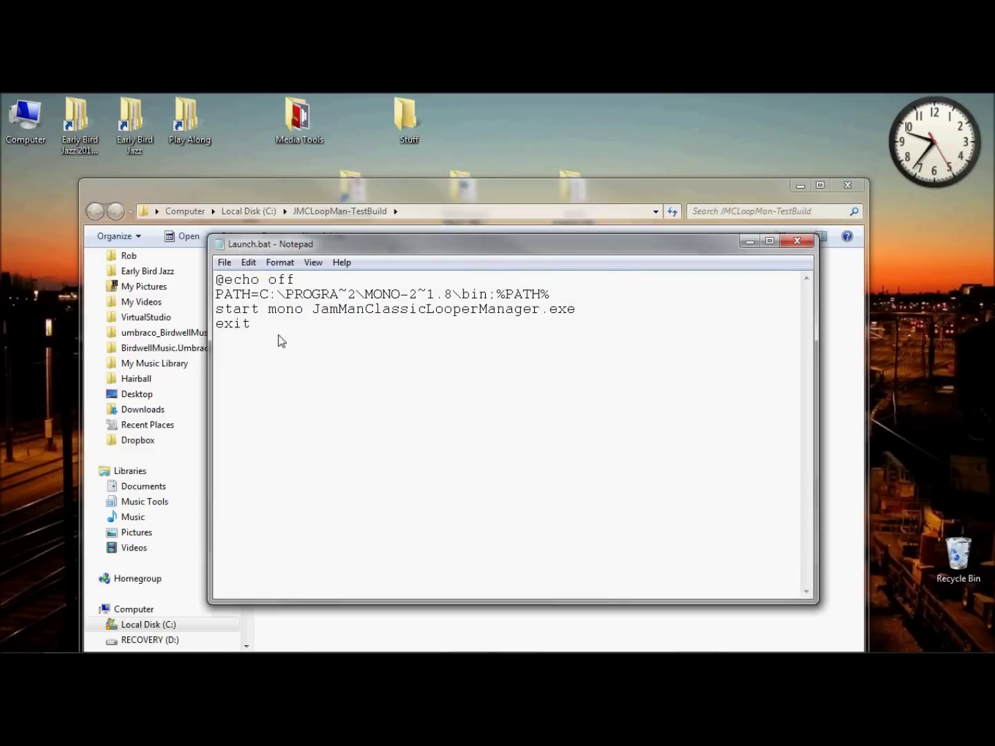
left_click_drag(215, 308, 597, 312)
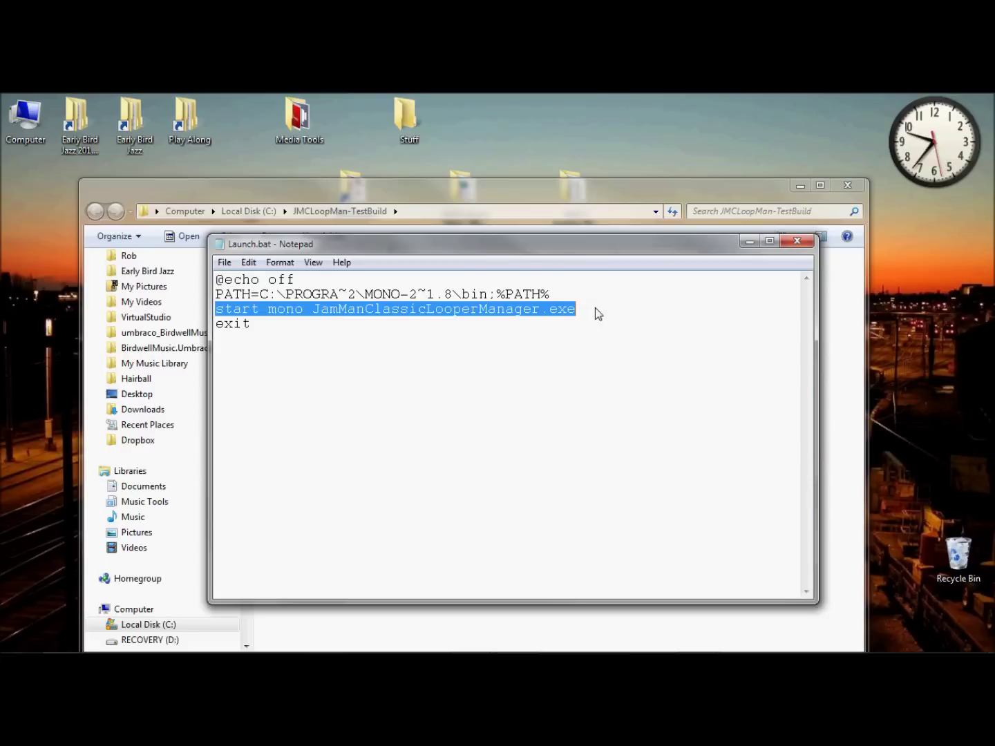
left_click(333, 332)
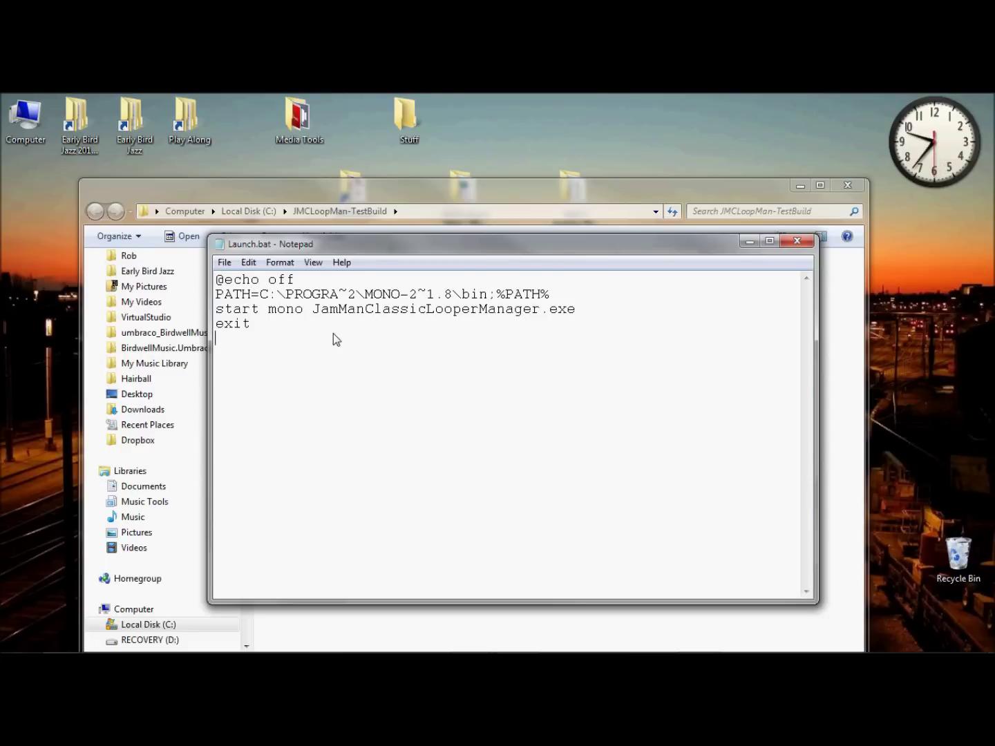
left_click(798, 241)
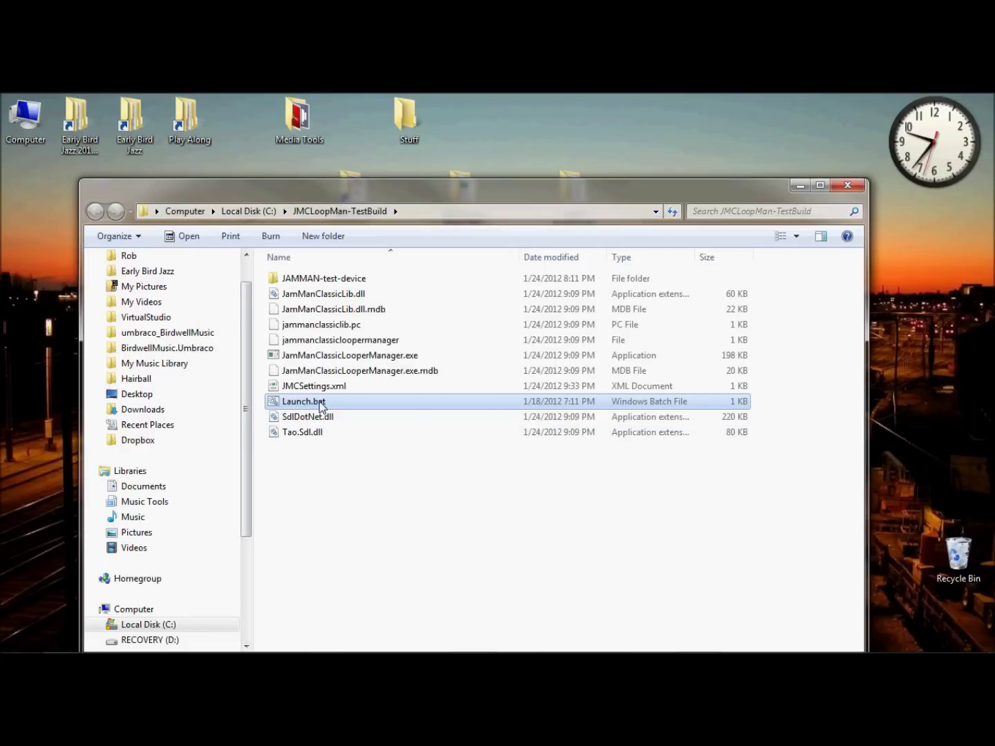
- Start the looper manager from Launch.bat, dismiss the About box, and maximize the window
double_click(320, 403)
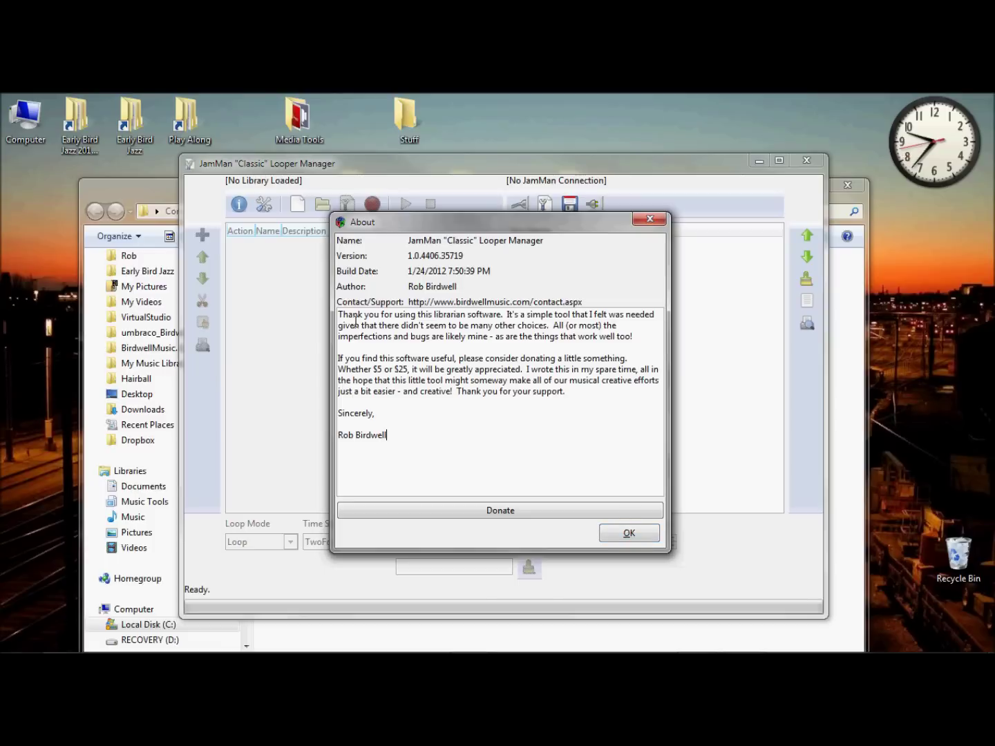
left_click(640, 539)
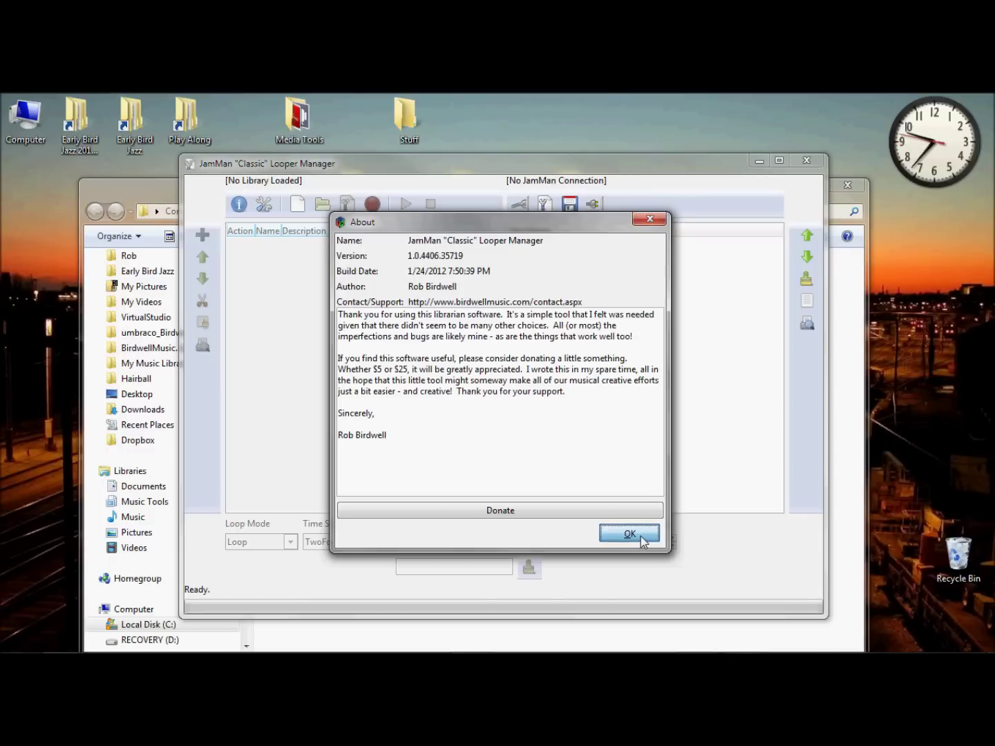
left_click(779, 161)
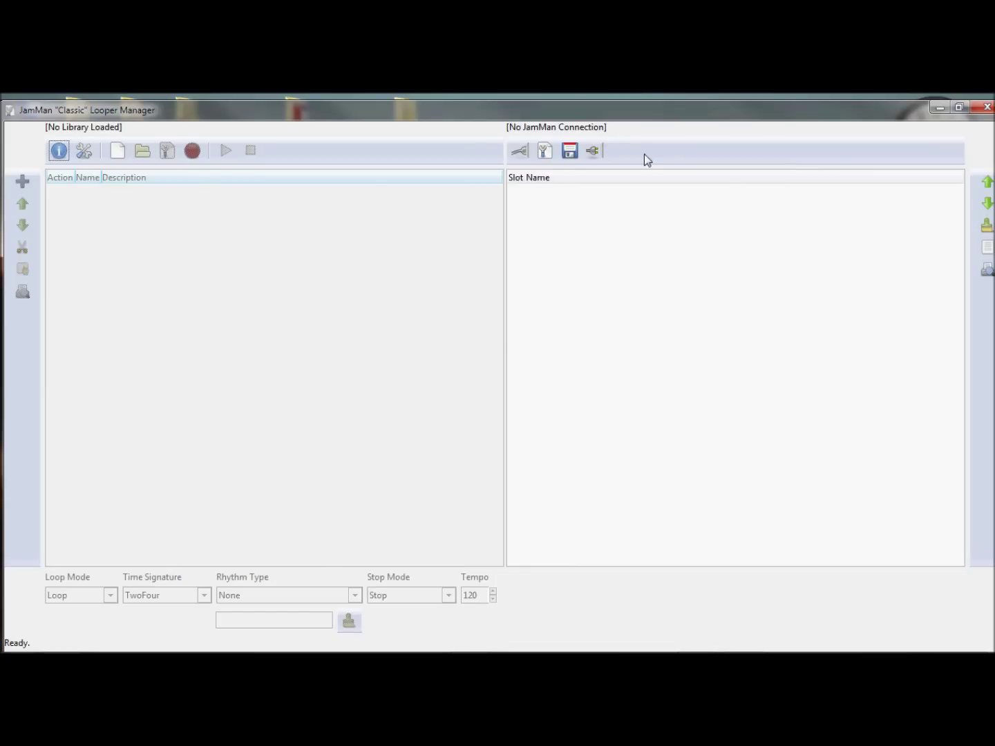
- Create the library My Library333 with an author and Convert WAV files to mono/44.1 checked
left_click(118, 159)
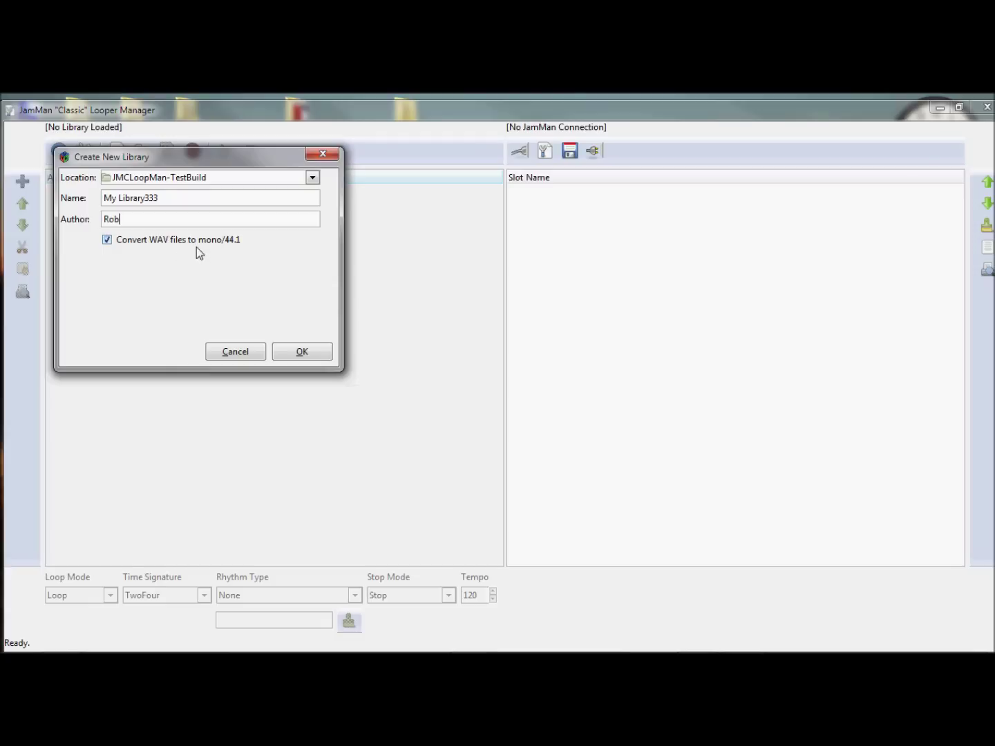
left_click(302, 353)
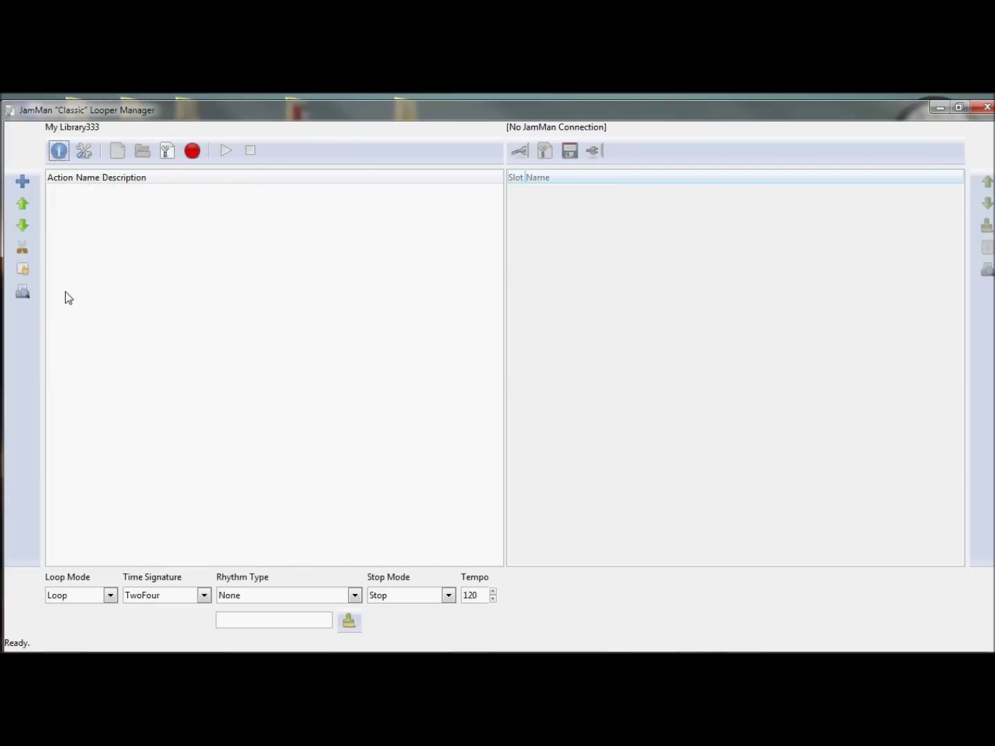
- Import the seven WAV loops, 5th and B Live Thing through Clanky Metal Thing, from the Desktop archive folder
left_click(23, 183)
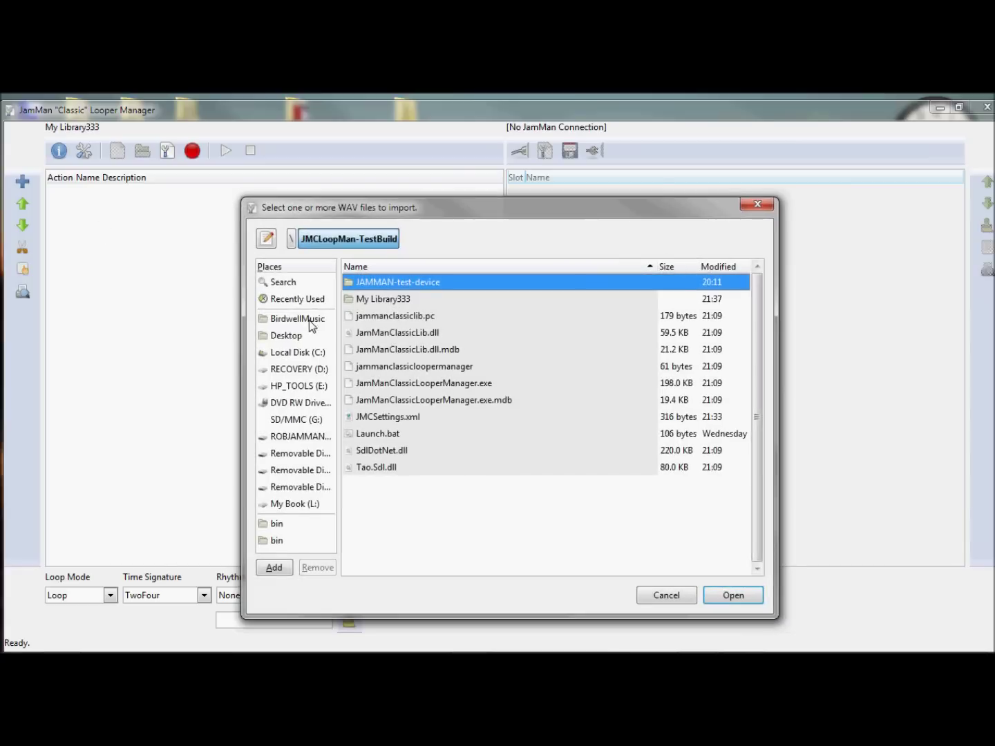
left_click(279, 336)
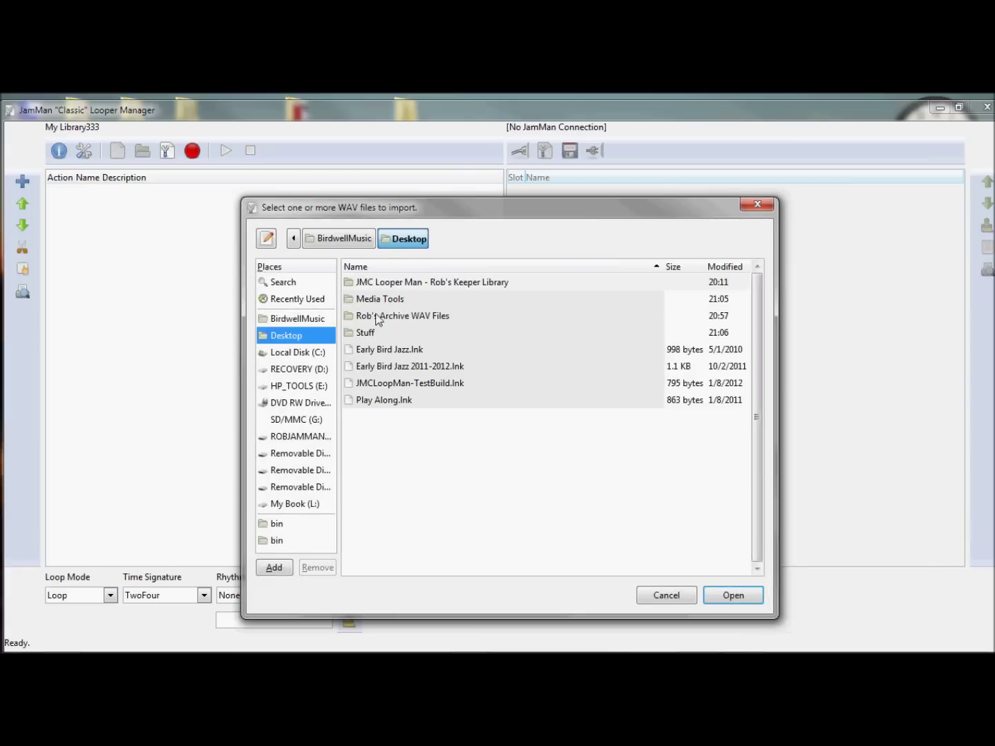
double_click(416, 317)
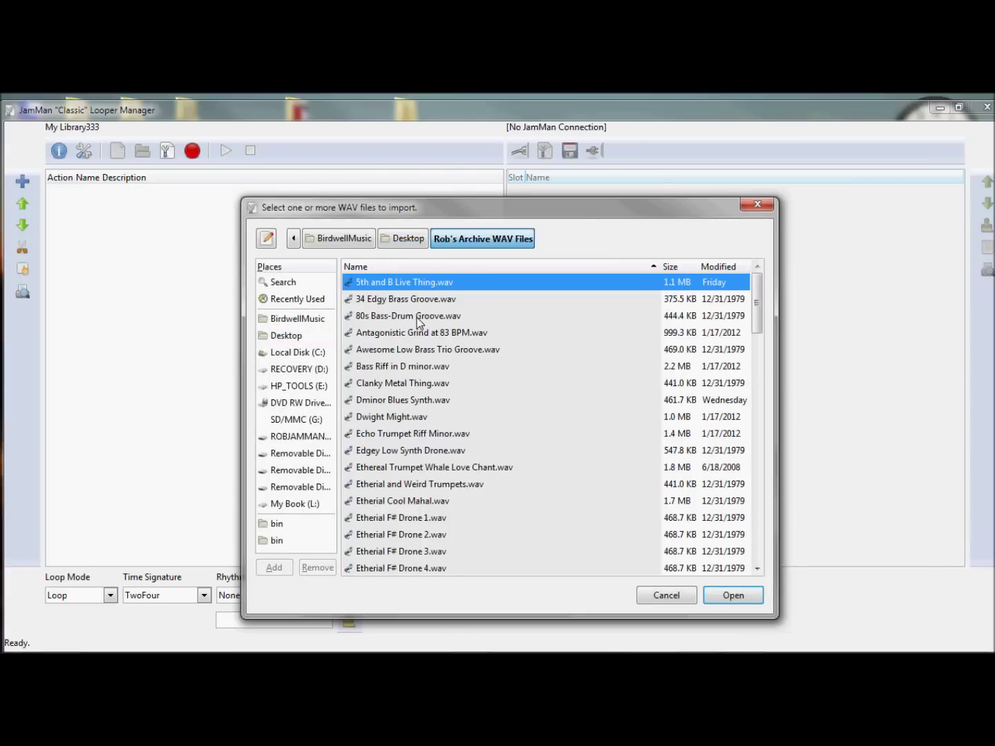
left_click(411, 369, "shift")
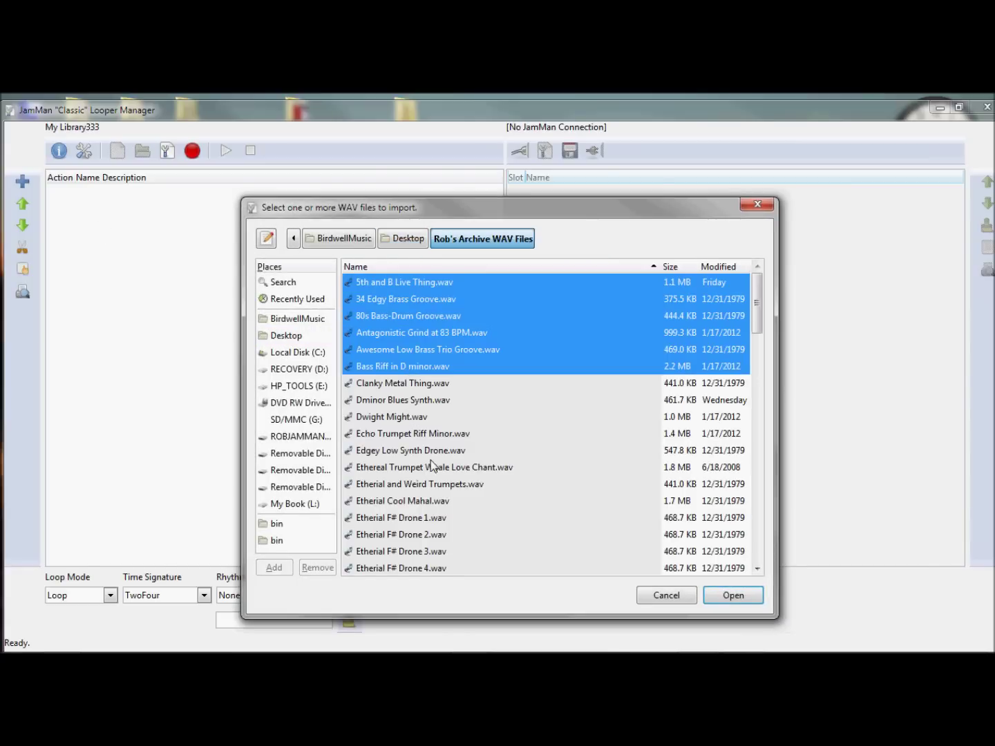
left_click(408, 387, "shift")
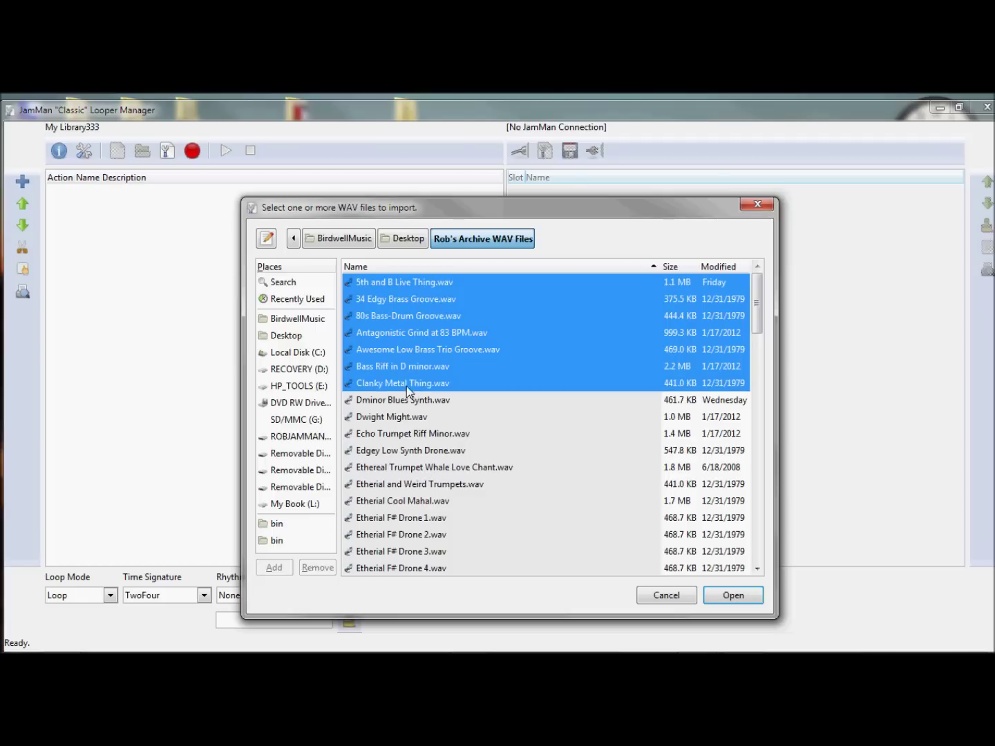
left_click(733, 595)
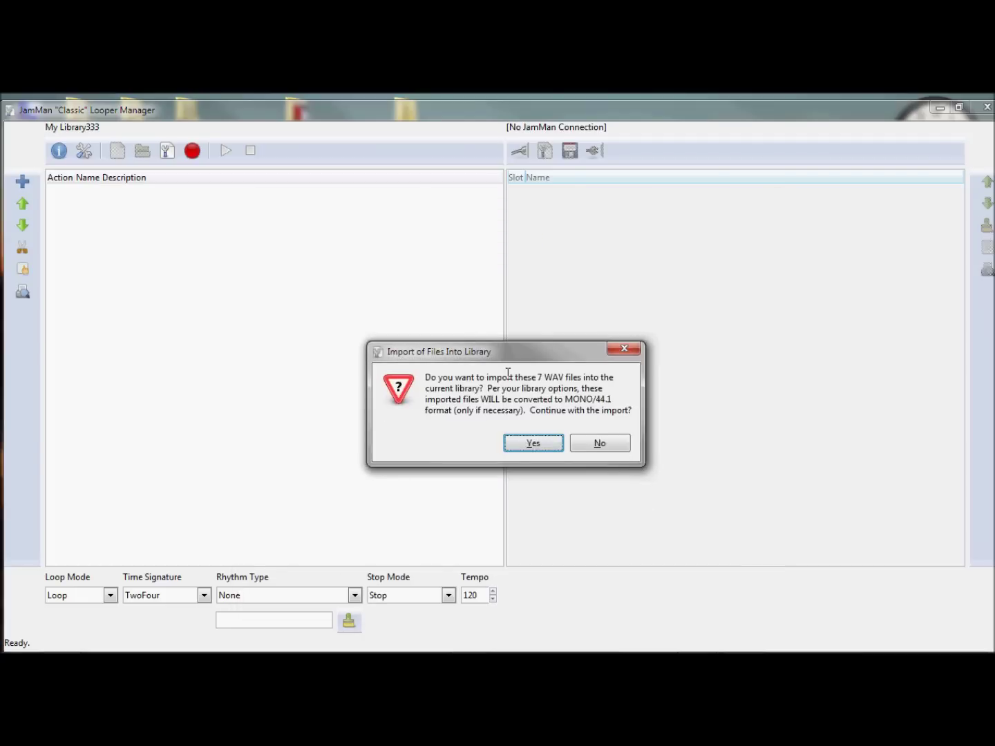
left_click(539, 443)
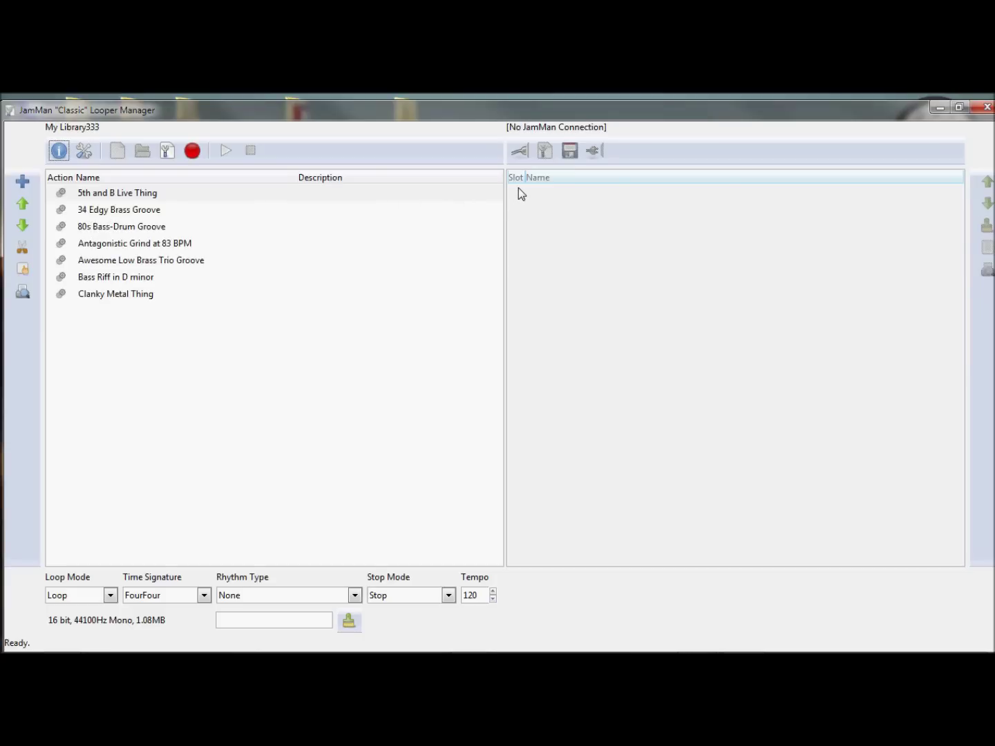
- Connect to the JAMMAN folder on the card and add the device's contents to the library
left_click(526, 154)
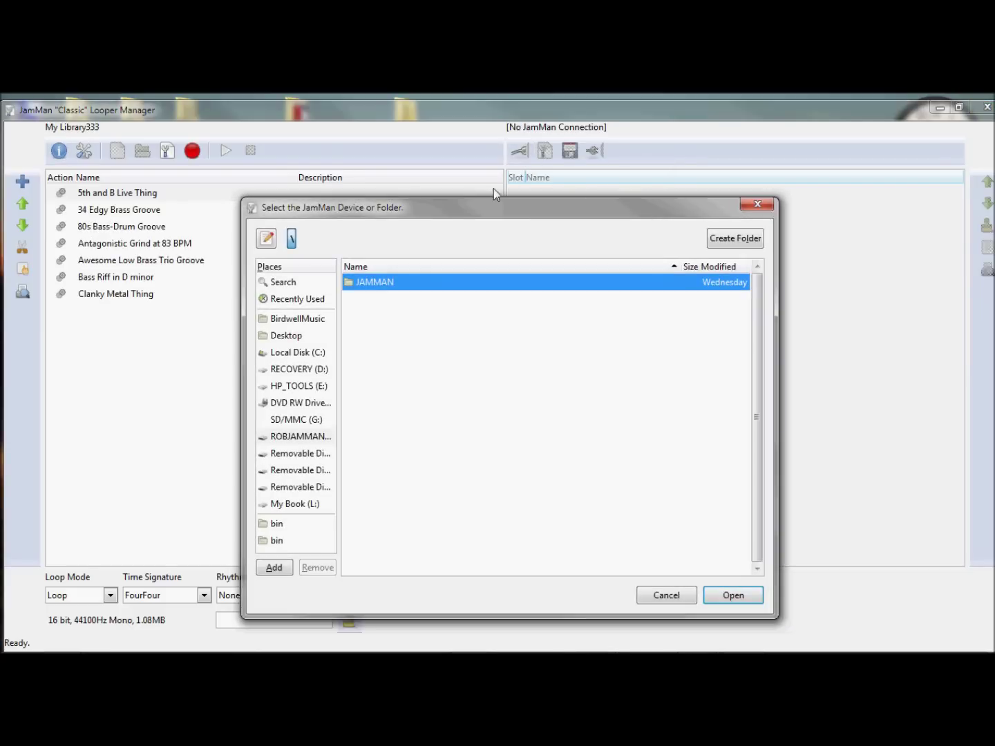
left_click_drag(342, 206, 329, 178)
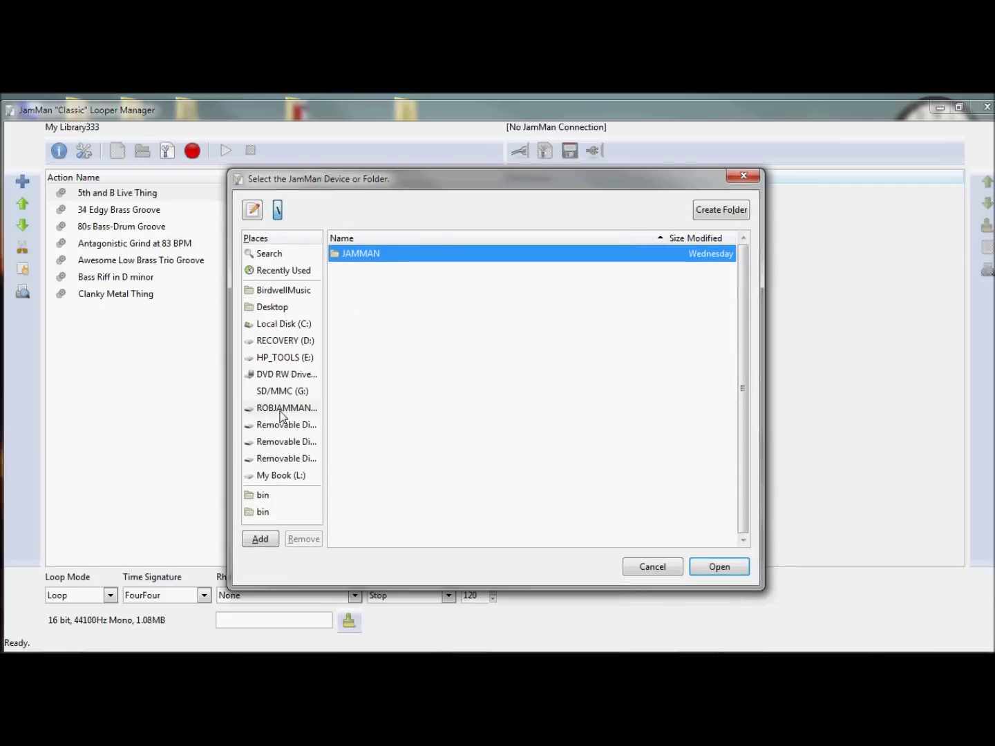
left_click_drag(326, 402, 395, 407)
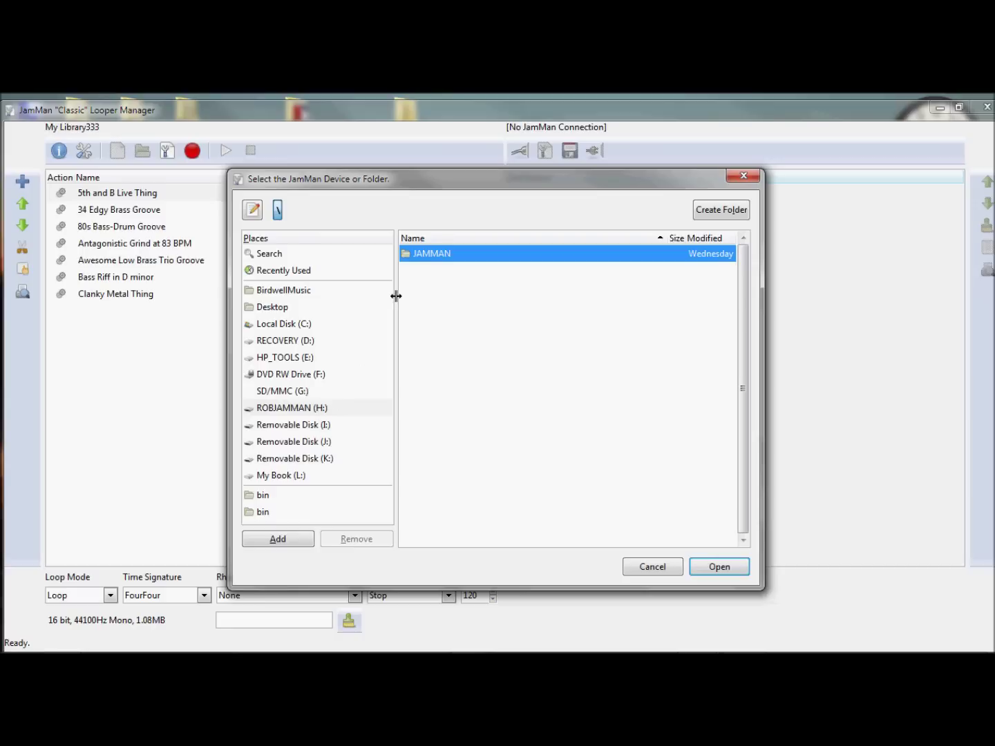
left_click(720, 568)
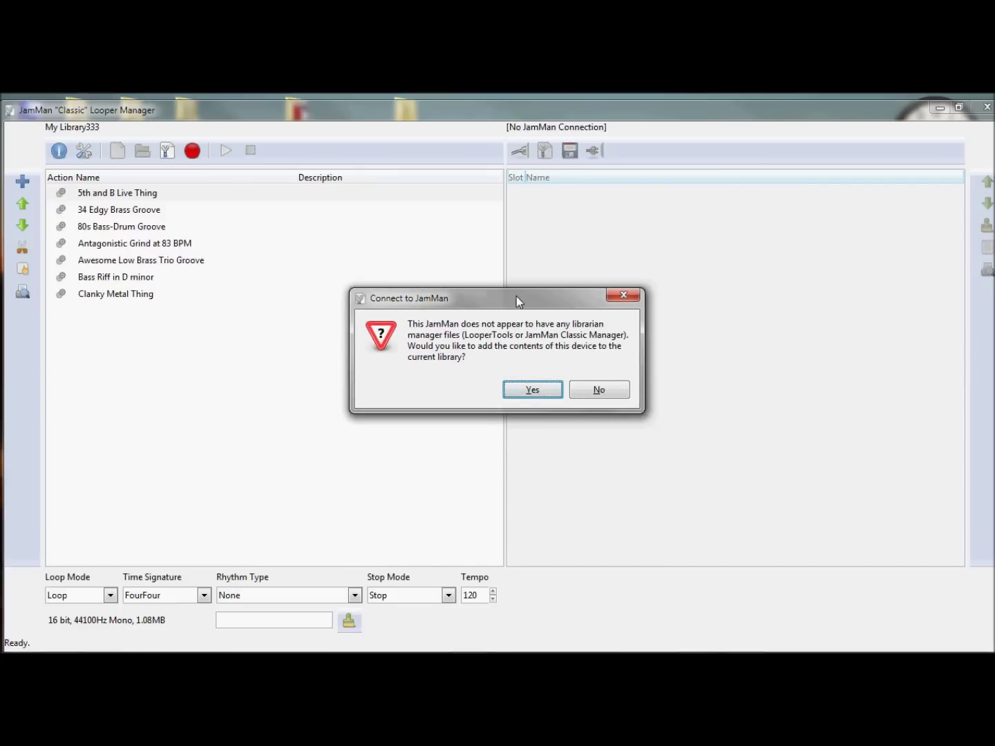
left_click_drag(517, 295, 518, 275)
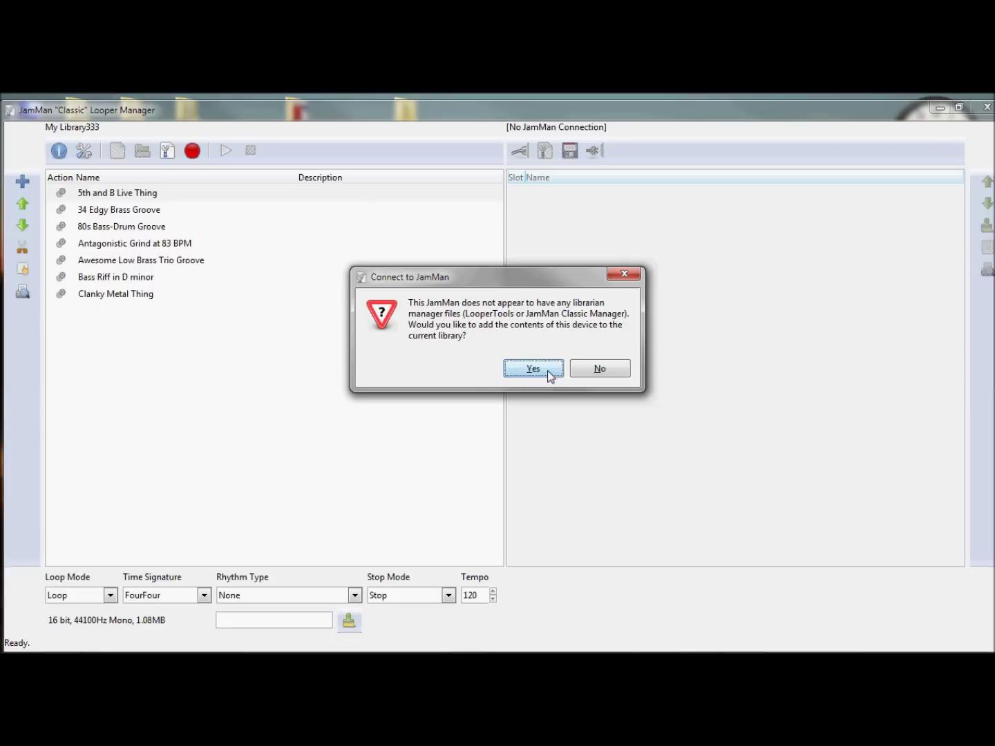
mouse_move(513, 282)
left_mouse_down()
mouse_move(519, 269)
mouse_move(508, 269)
left_mouse_up()
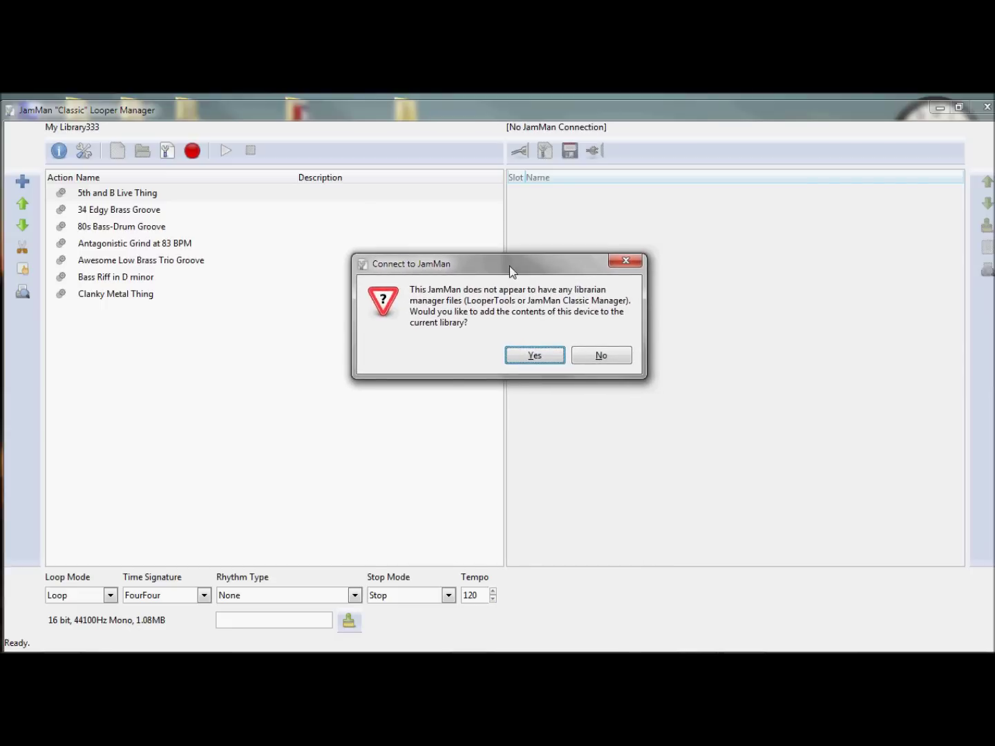
left_click(535, 355)
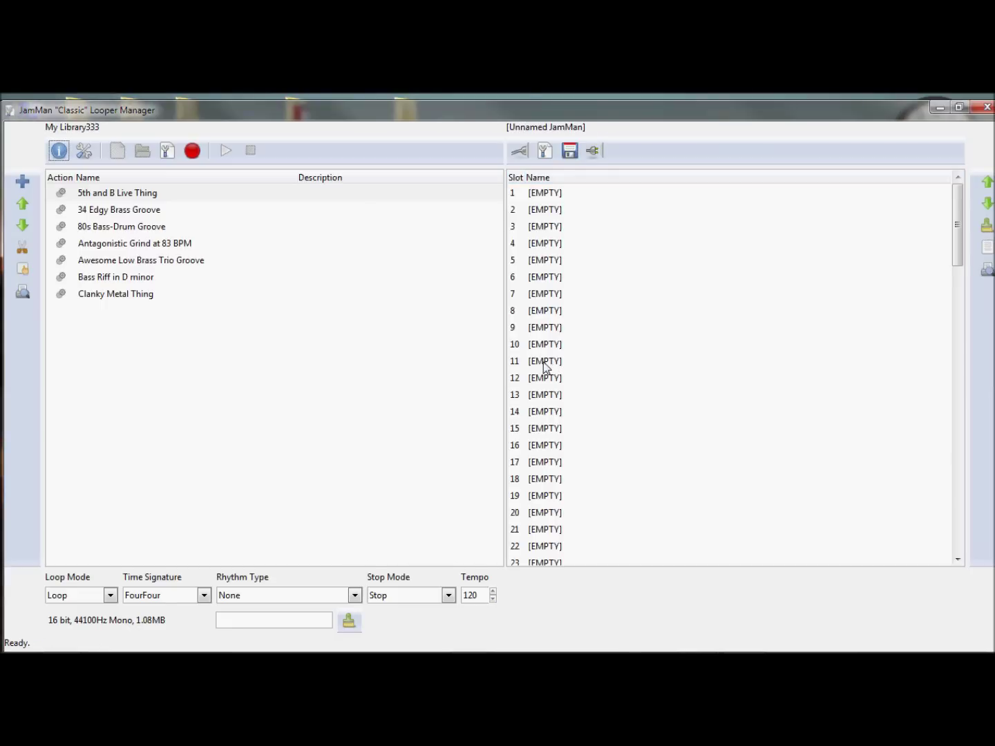
- Set the card's Connection Name to My JamMan Card
left_click(545, 153)
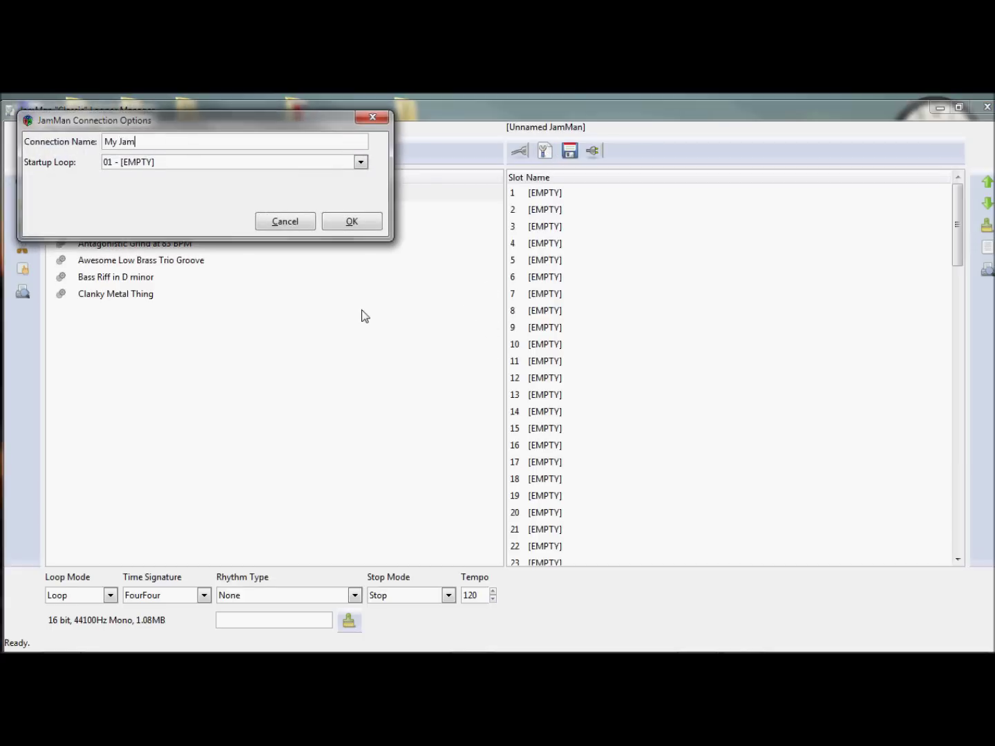
type("My JamMan")
type(" De")
left_click(353, 221)
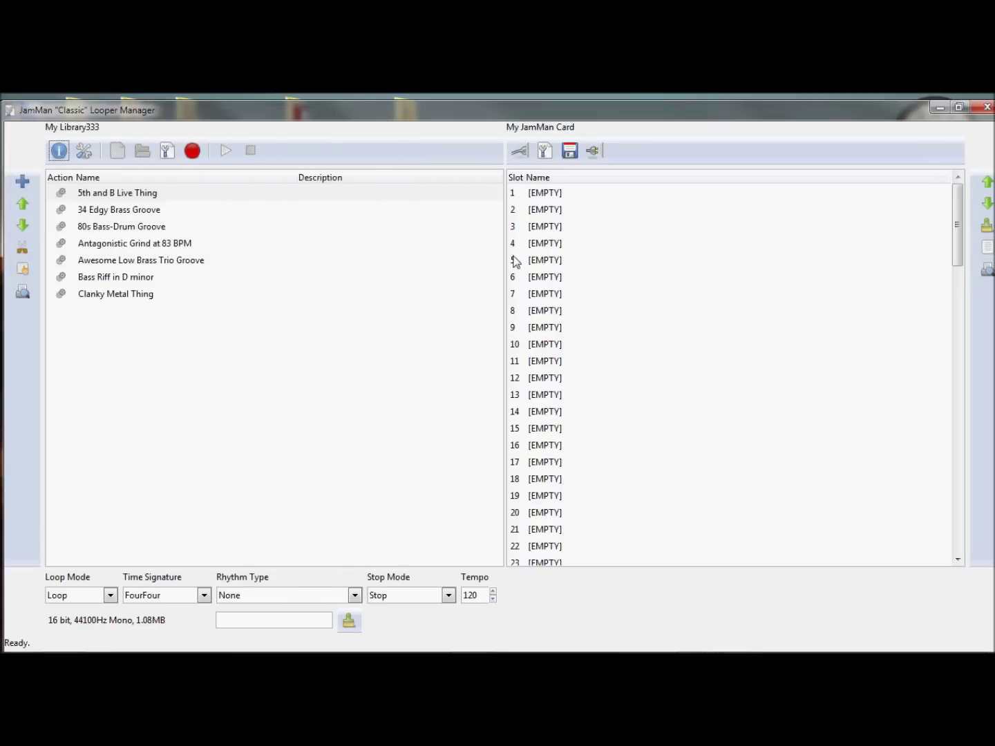
- Copy the 5th and B Live Thing loop into card slot 1
left_click(550, 195)
left_click(555, 213)
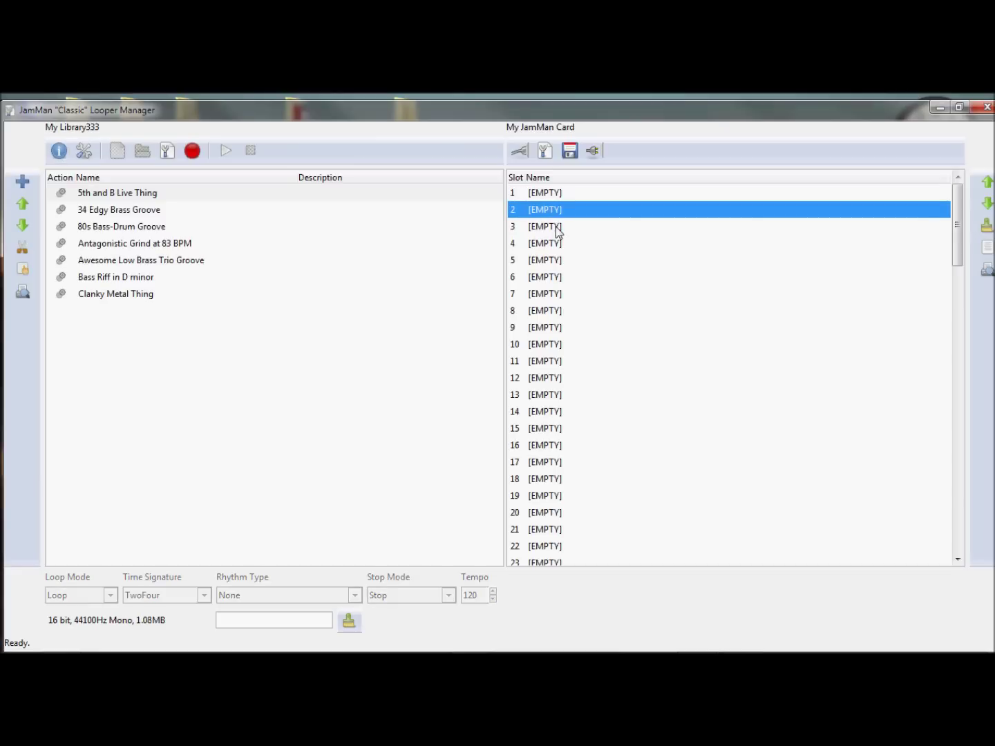
left_click(64, 196)
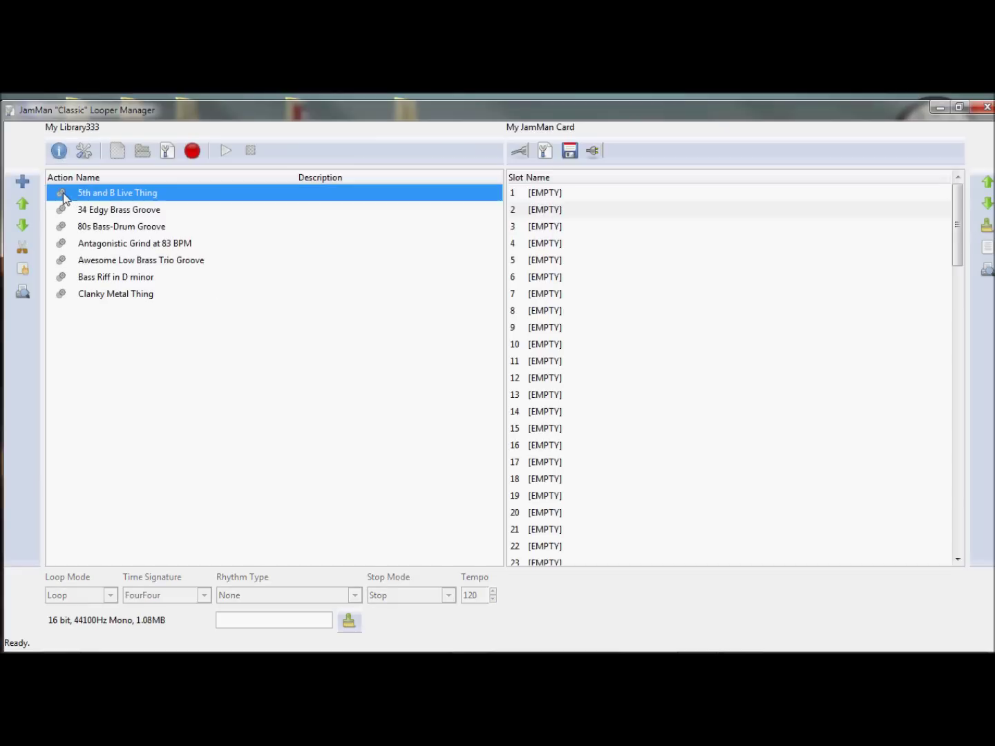
left_click_drag(62, 198, 566, 205)
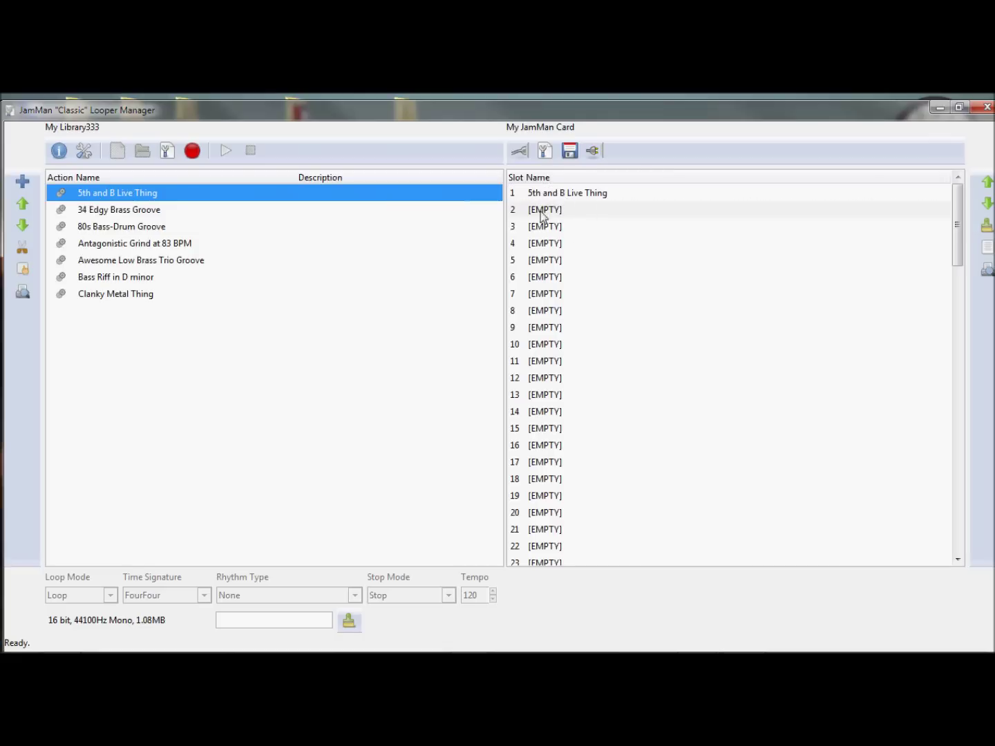
- Require confirmation before slot copies, then copy 34 Edgy Brass Groove into slot 3, confirming it
left_click(92, 157)
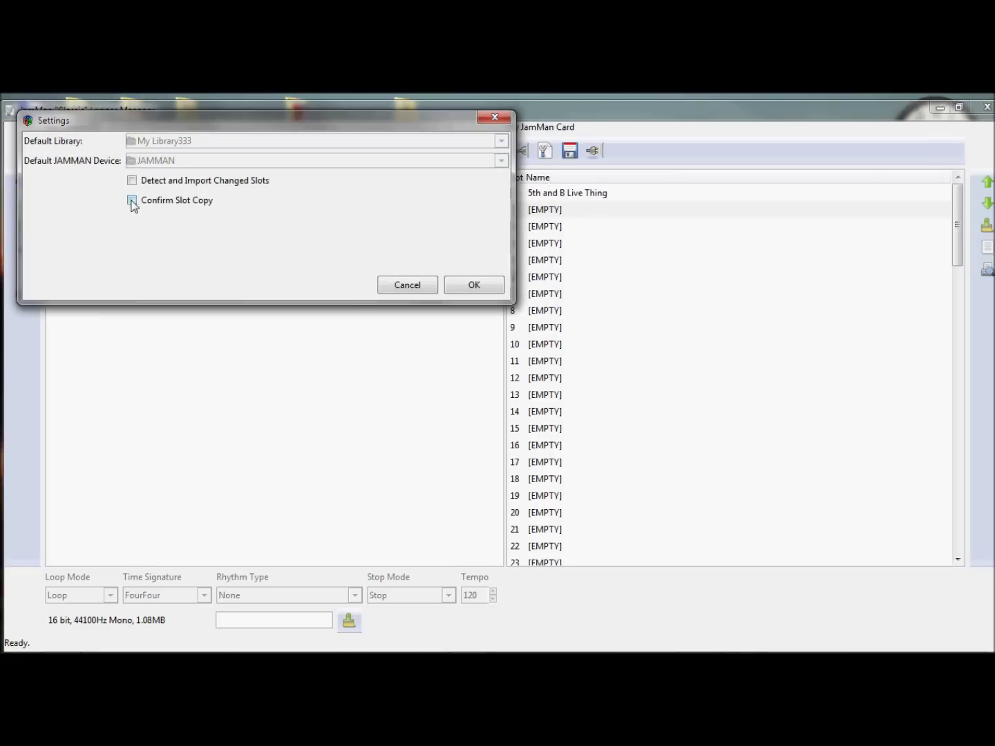
left_click(132, 202)
left_click(475, 286)
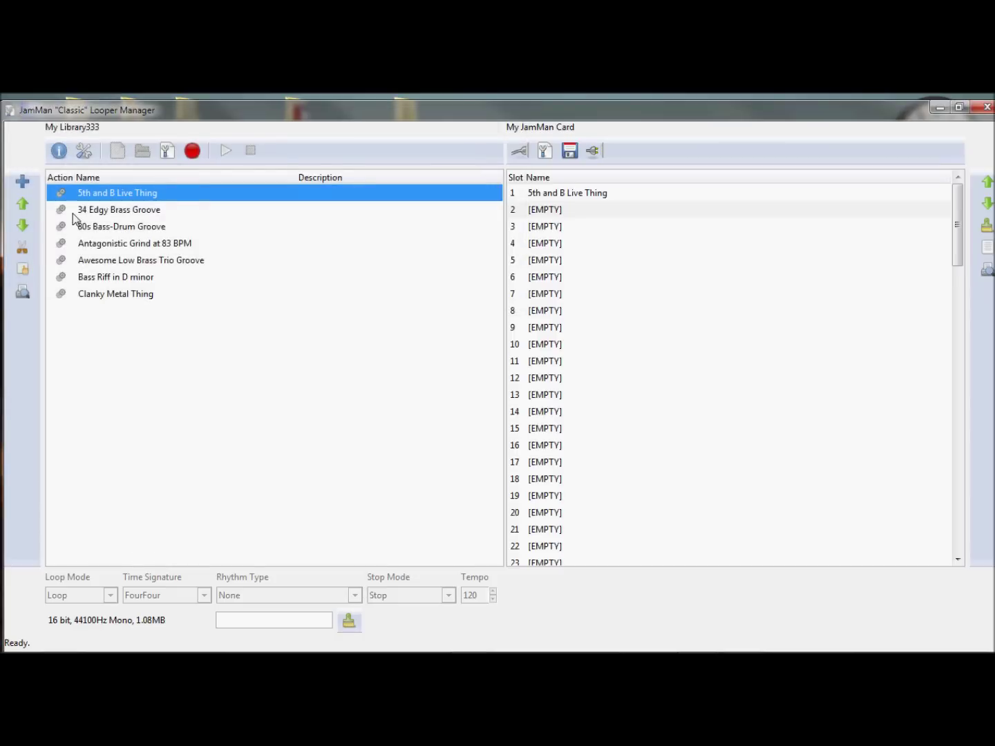
left_click_drag(72, 214, 550, 233)
left_click(537, 442)
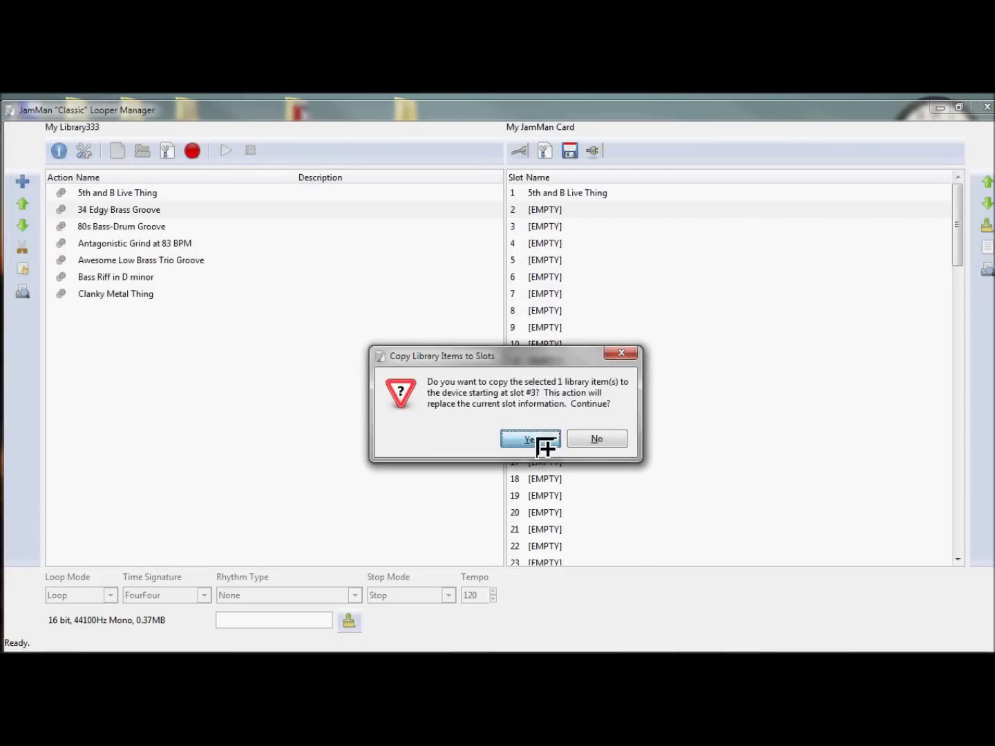
- In Settings, turn off copy confirmation and turn on detecting and importing changed slots
left_click(84, 151)
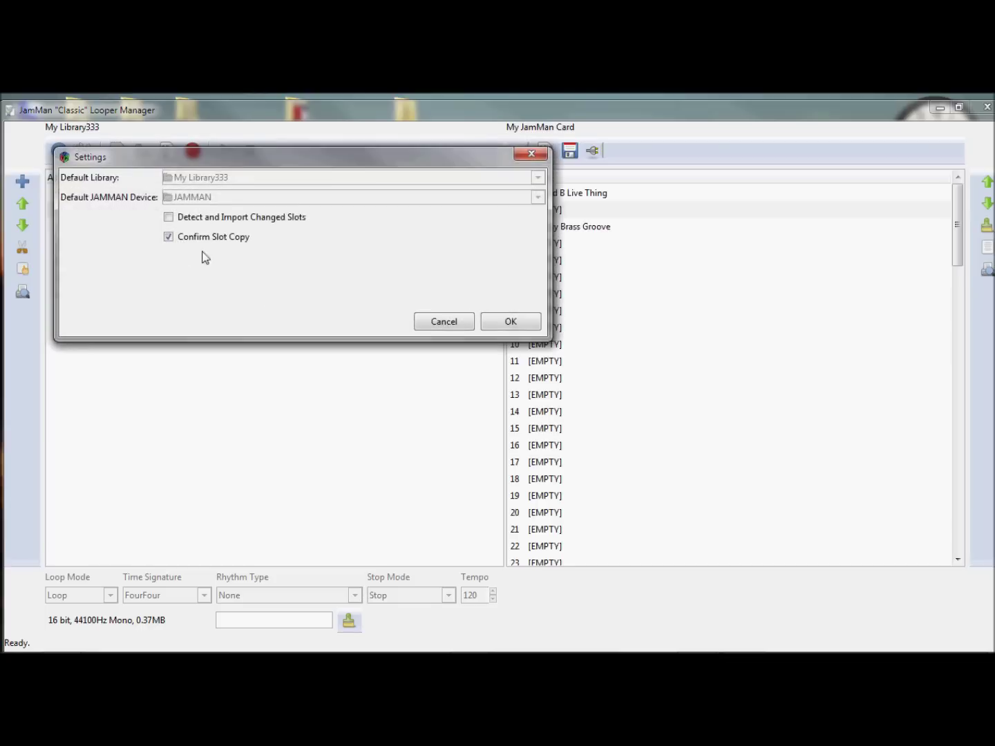
left_click(192, 239)
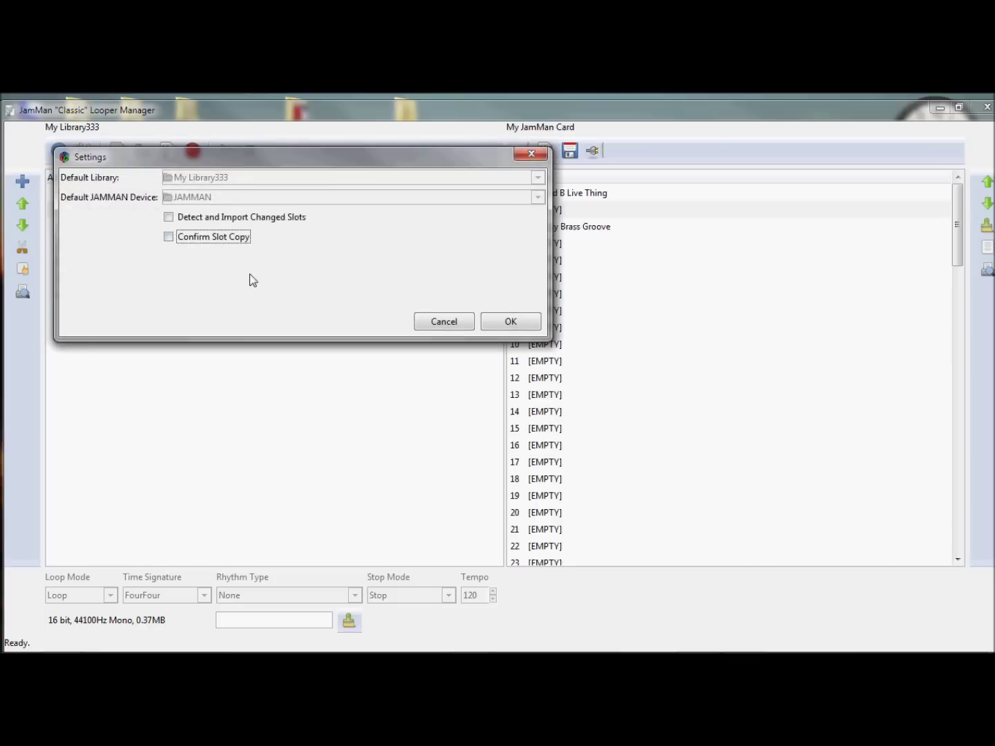
left_click(170, 217)
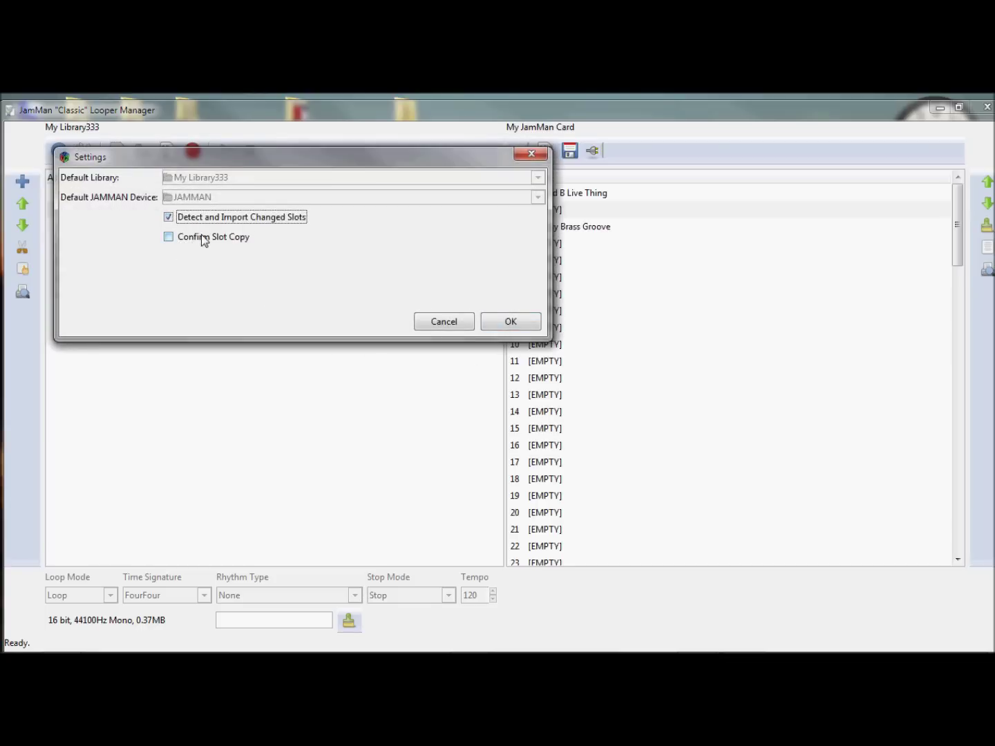
mouse_move(193, 157)
left_mouse_down()
mouse_move(201, 148)
mouse_move(206, 158)
left_mouse_up()
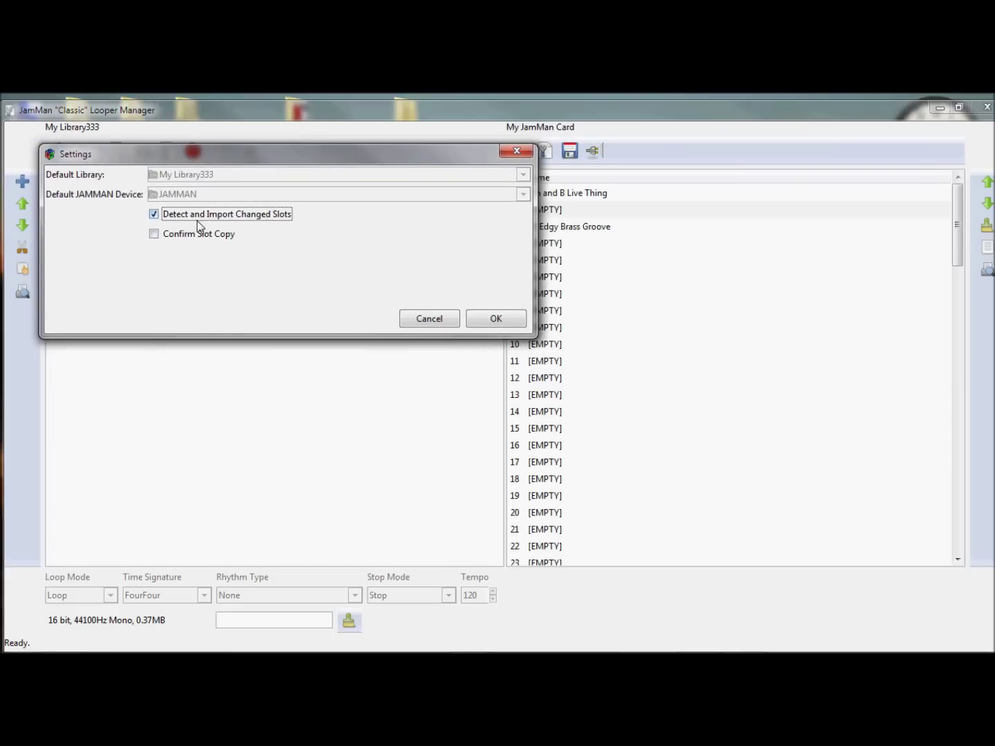
left_click(493, 321)
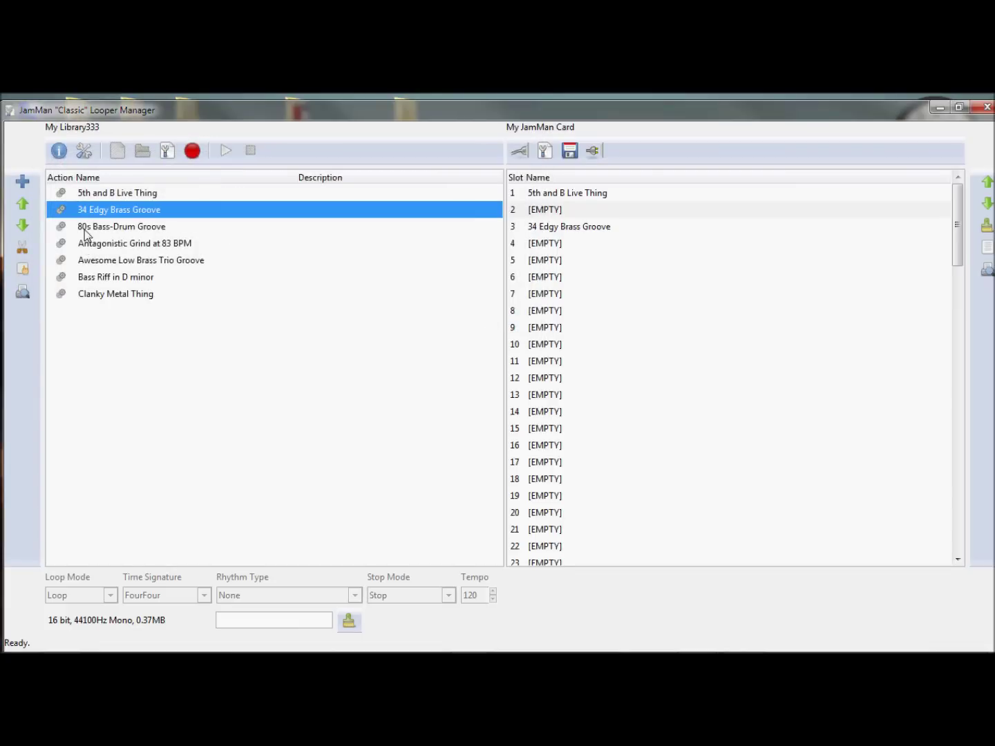
- Clear the test loops from card slots 3 and 1
left_click(568, 227)
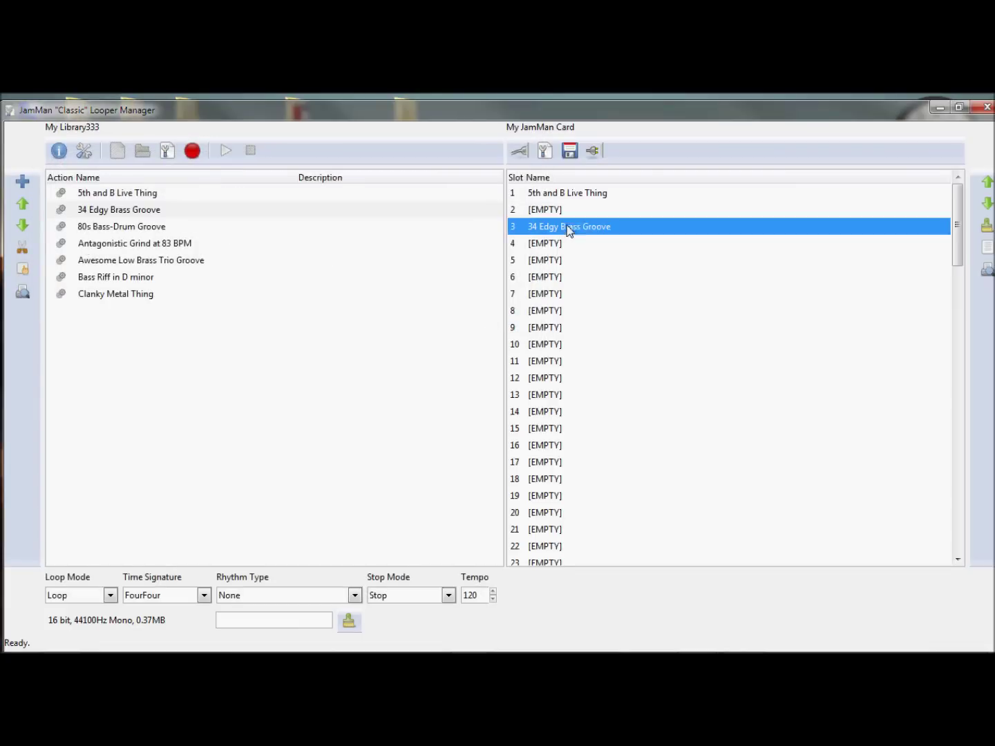
left_click(989, 233)
left_click(591, 197)
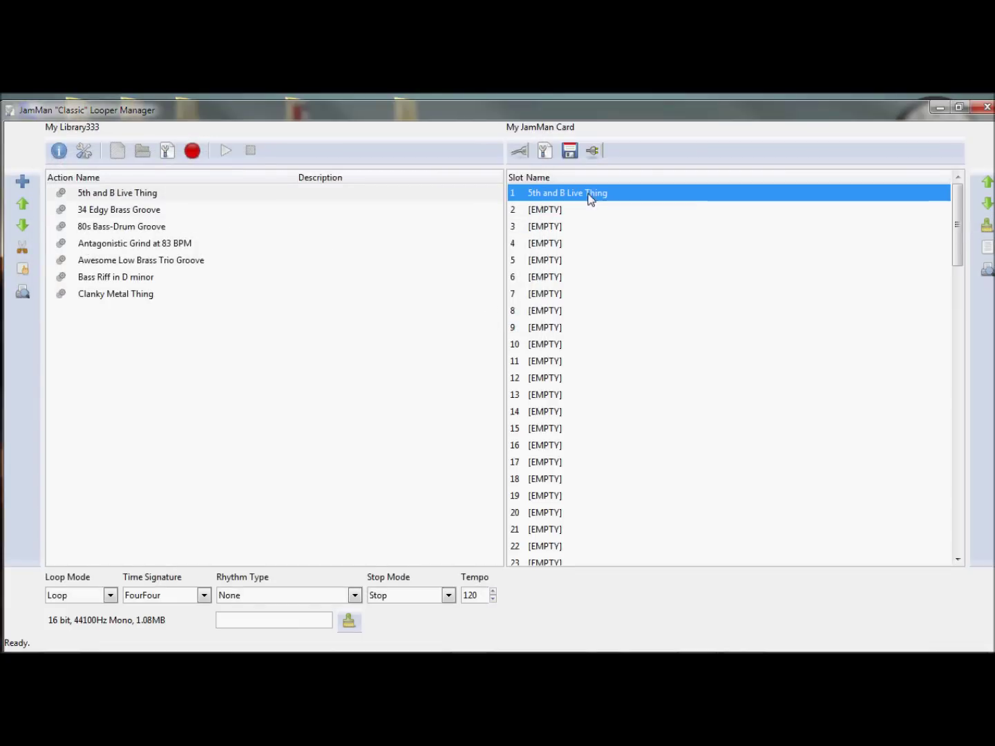
left_click(988, 230)
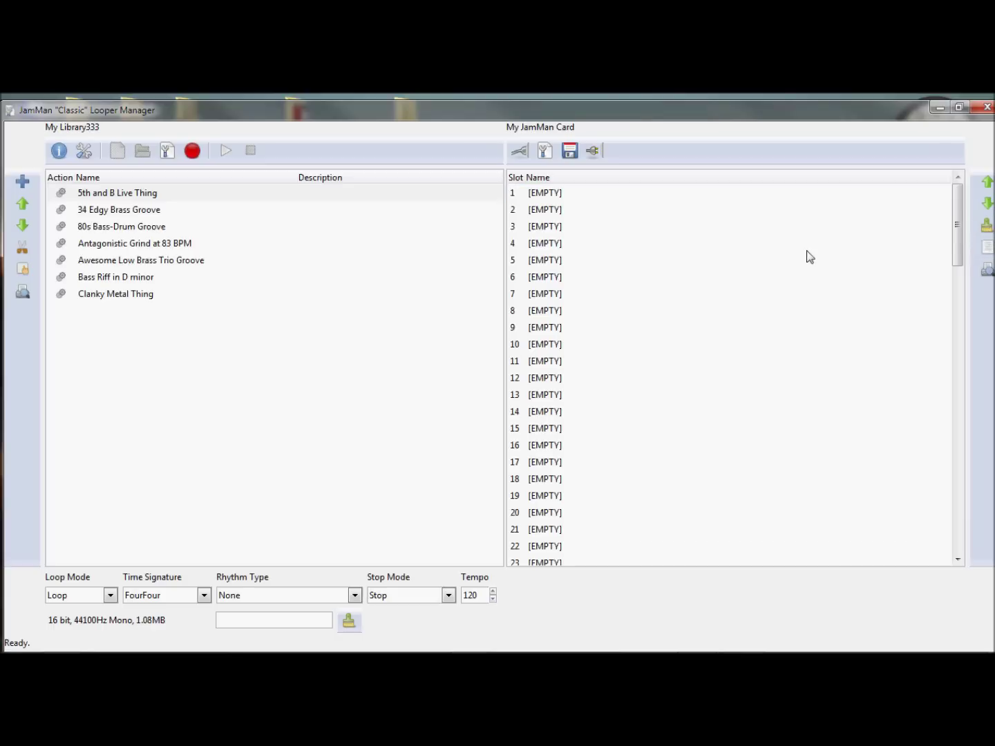
- Copy all seven library loops onto the card starting at slot 5, then check the surrounding slots
left_click(60, 191)
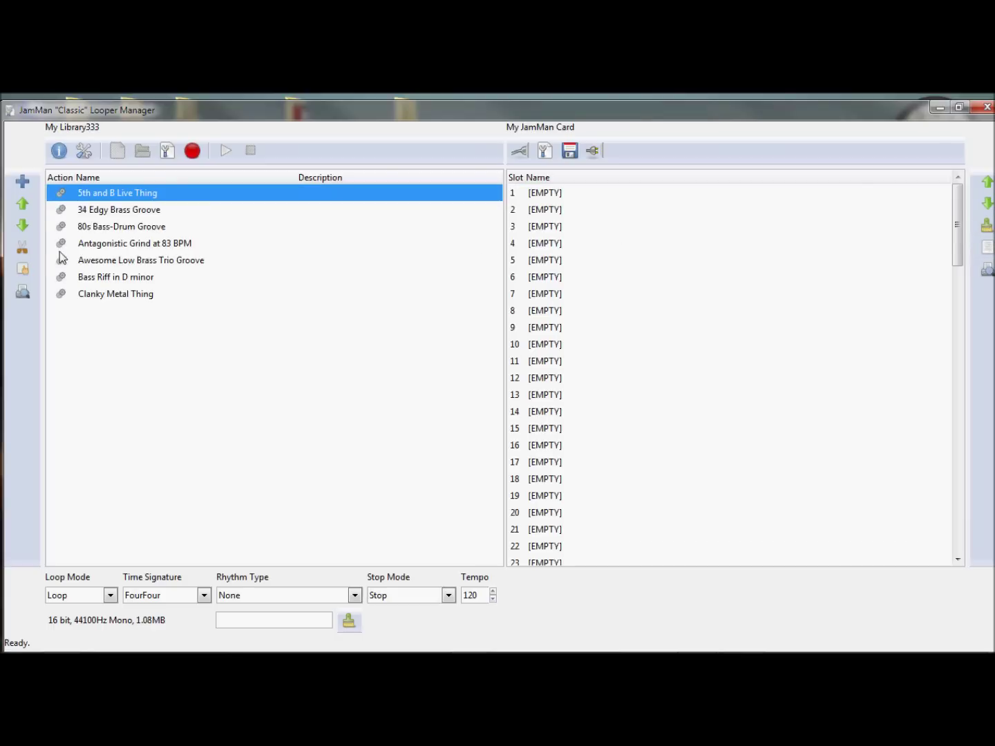
left_click(61, 295, "shift")
left_click_drag(61, 295, 546, 266)
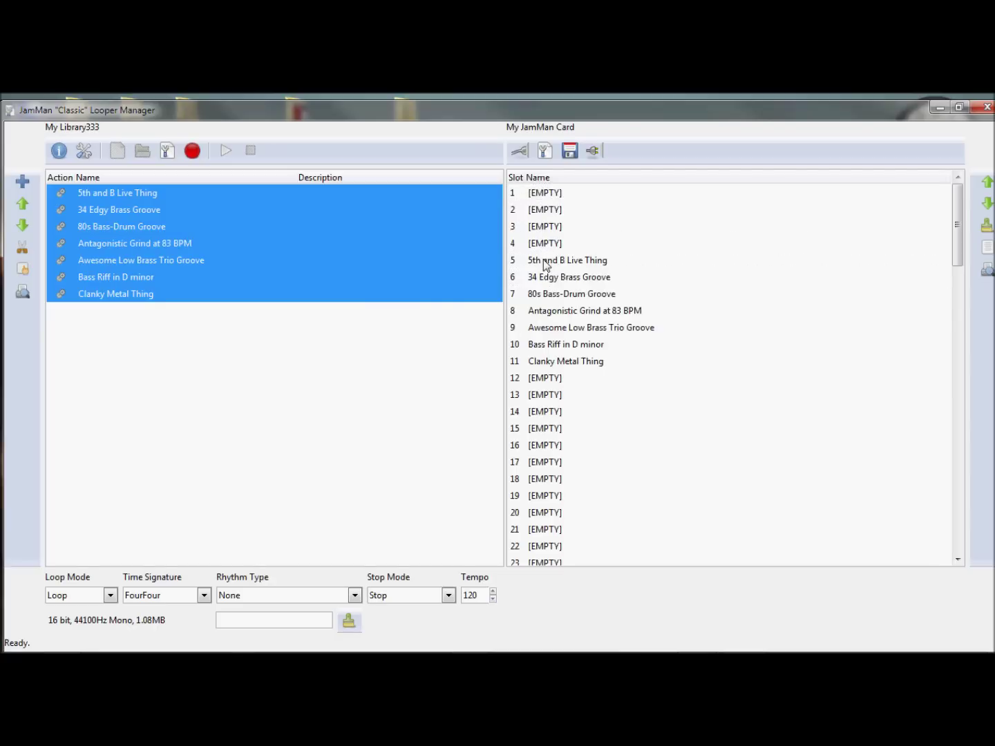
left_click(539, 194)
left_click(545, 245)
left_click(545, 226)
left_click(544, 197)
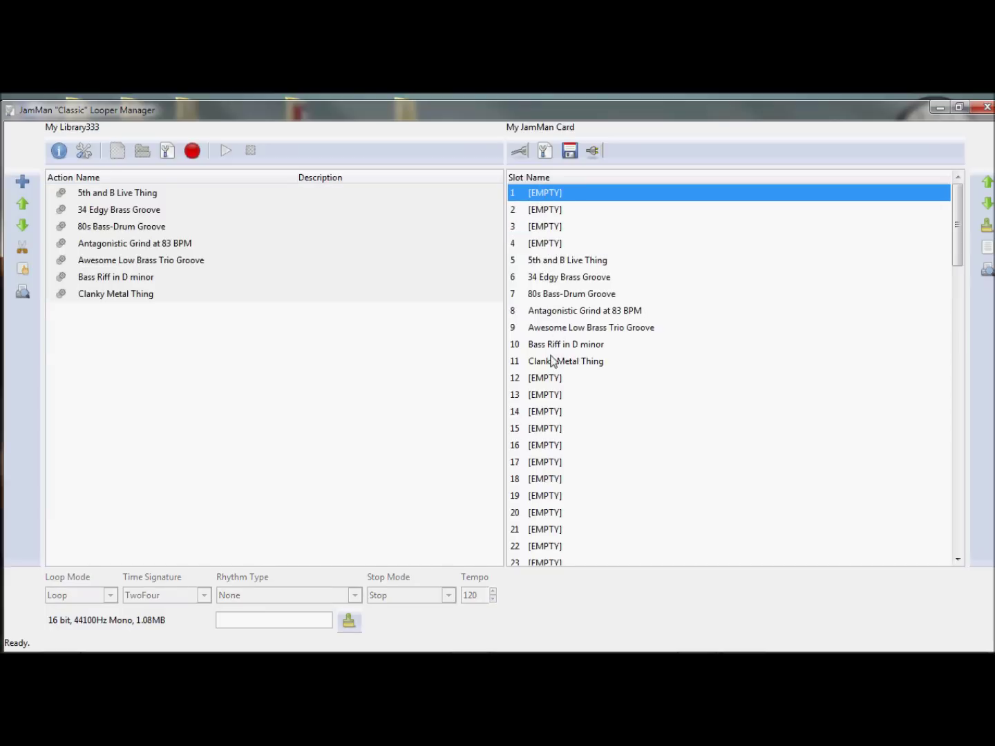
left_click(544, 381)
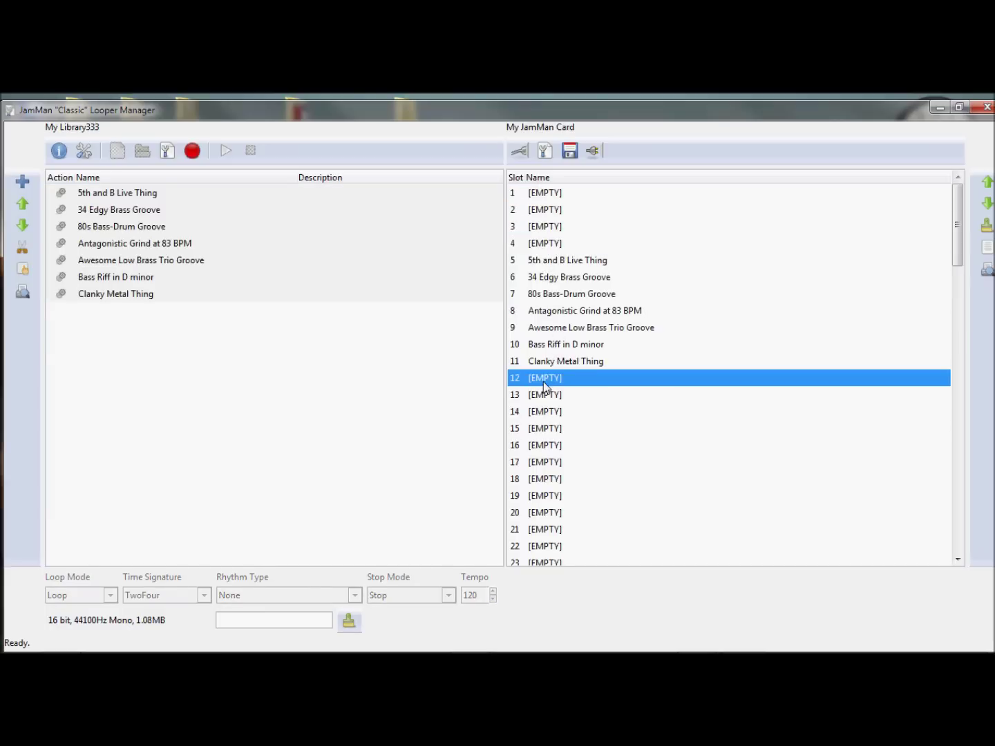
left_click(531, 267)
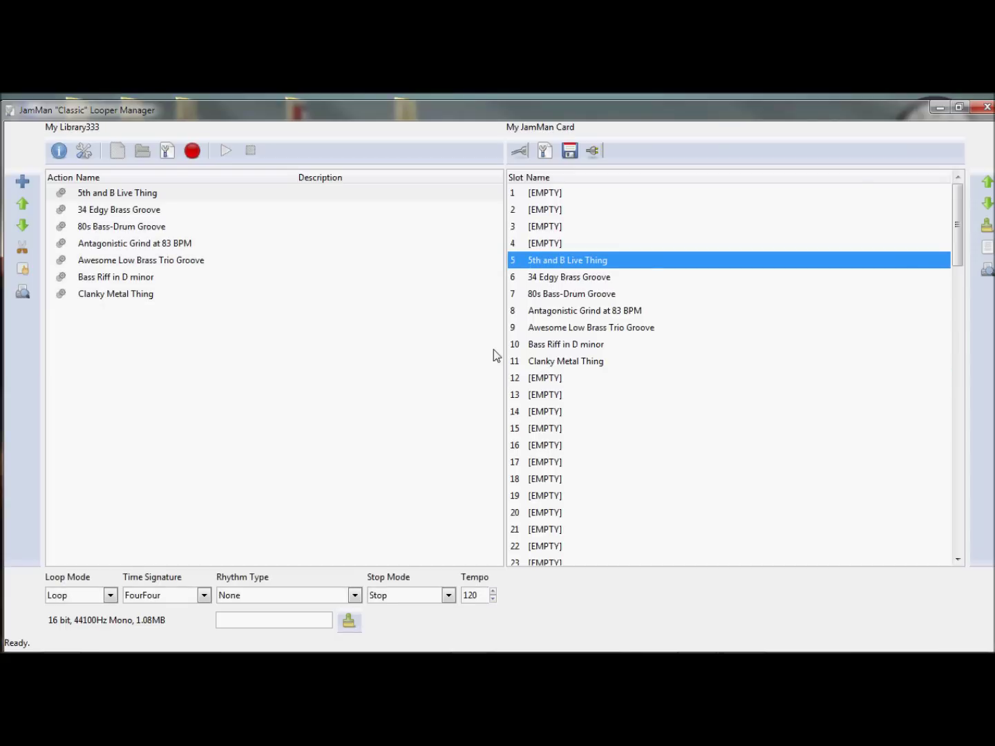
- Save all loops and settings to the card, confirm the sync, then close the device connection
left_click(570, 153)
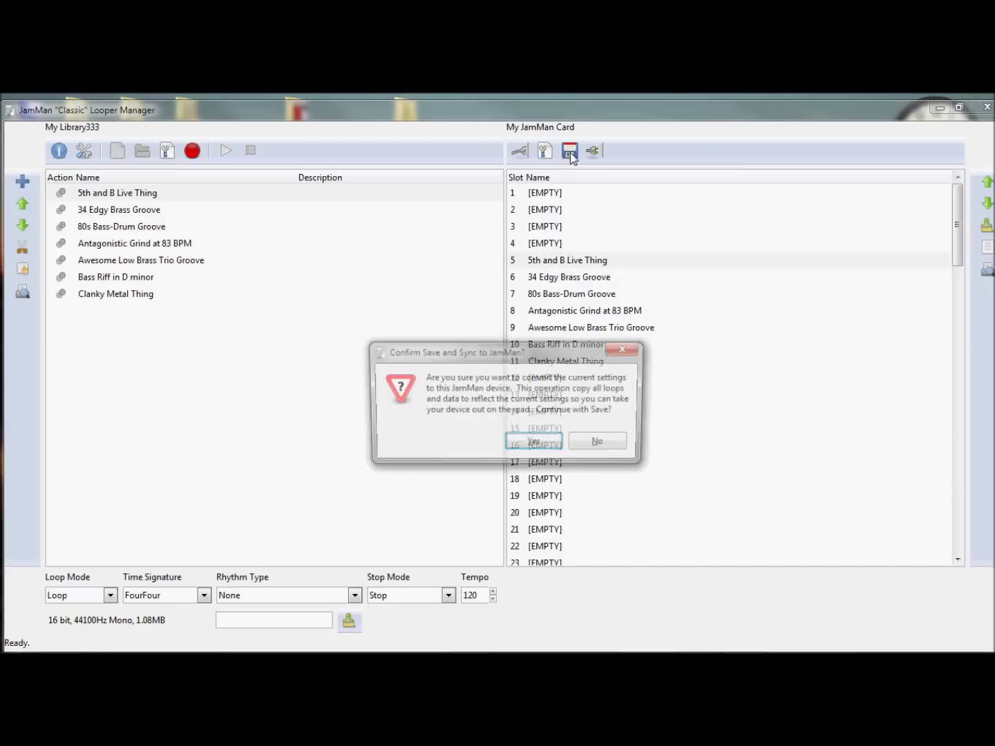
left_click(548, 446)
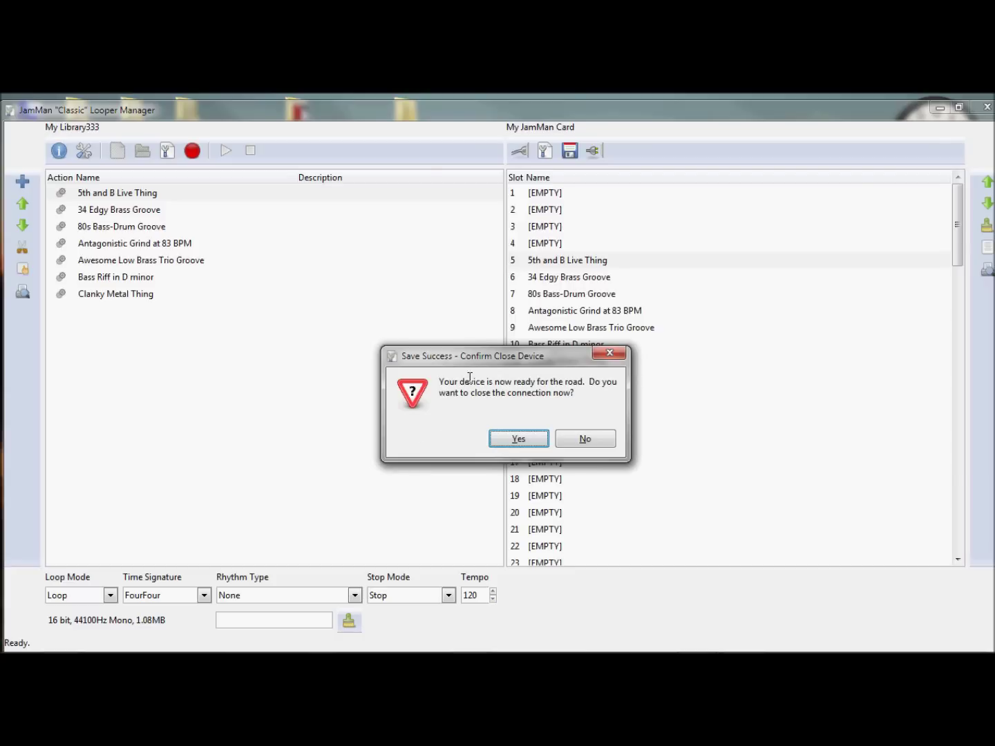
left_click_drag(464, 358, 445, 307)
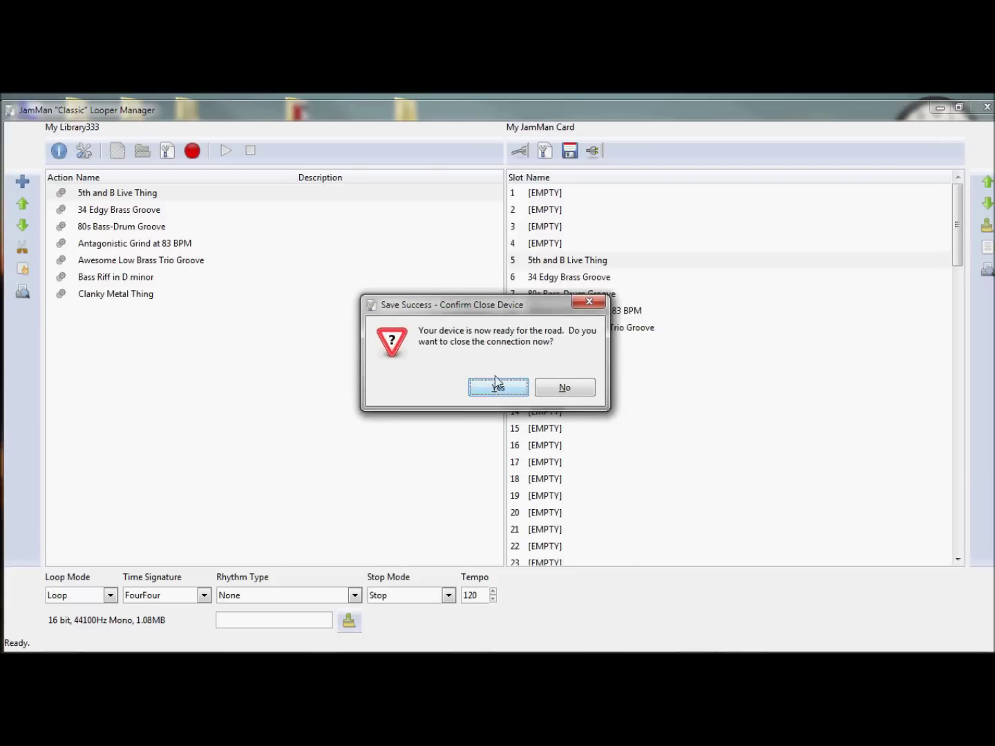
left_click_drag(451, 305, 454, 284)
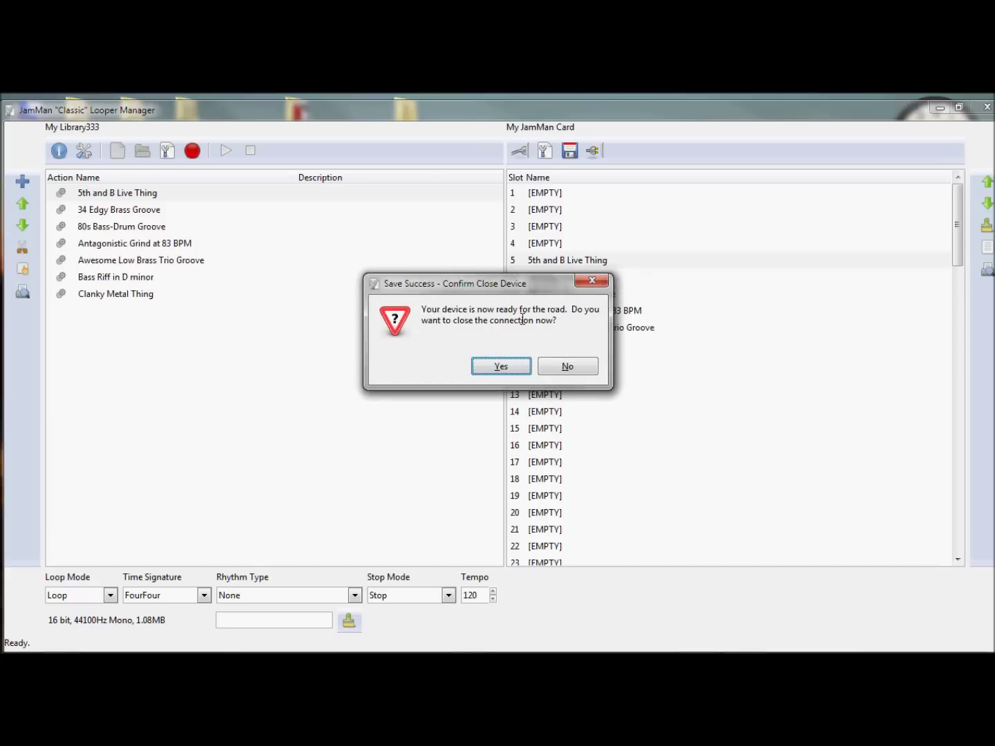
left_click_drag(495, 310, 550, 311)
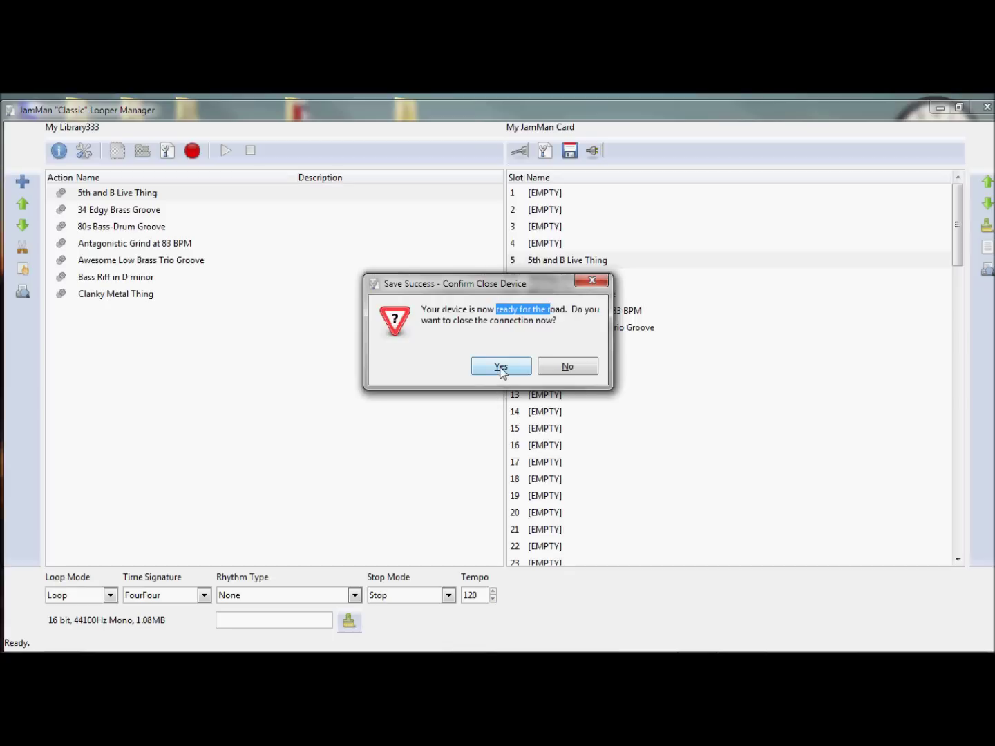
left_click(500, 368)
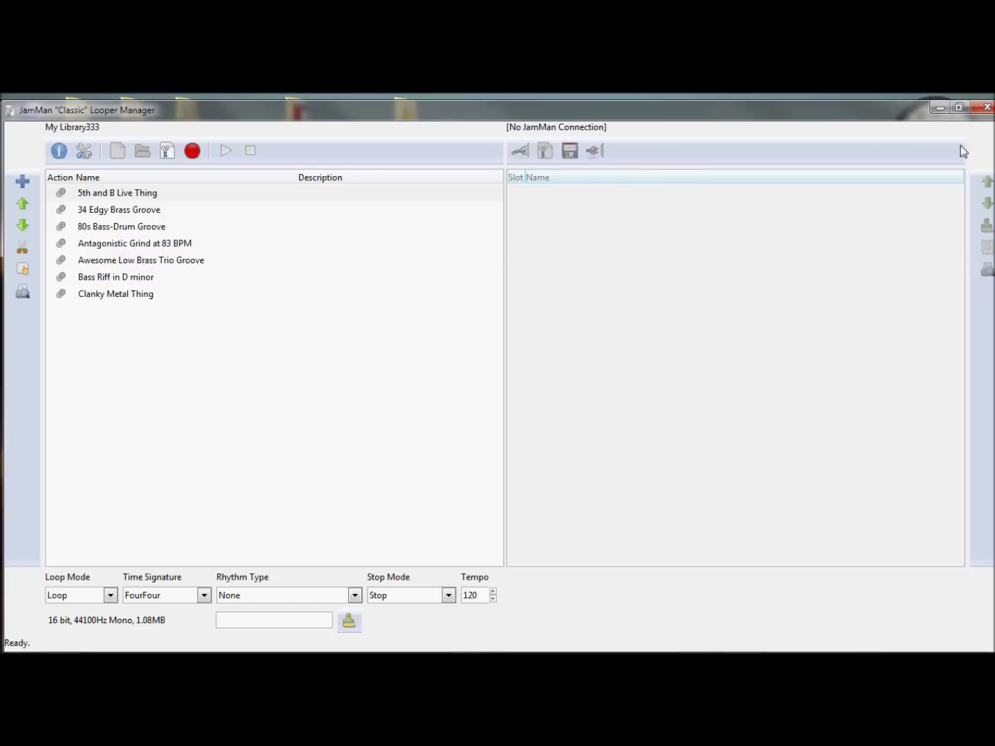
- Close the Looper Manager and open the JAMMAN folder on the ROBJAMMAN (H:) drive
left_click(987, 109)
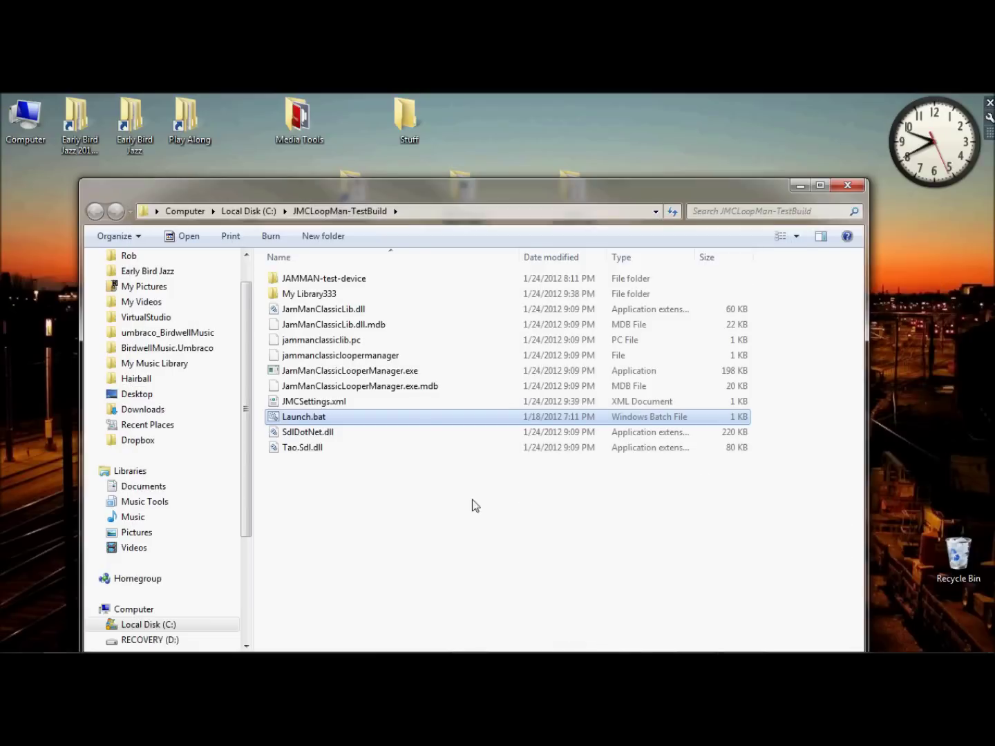
left_click(464, 647)
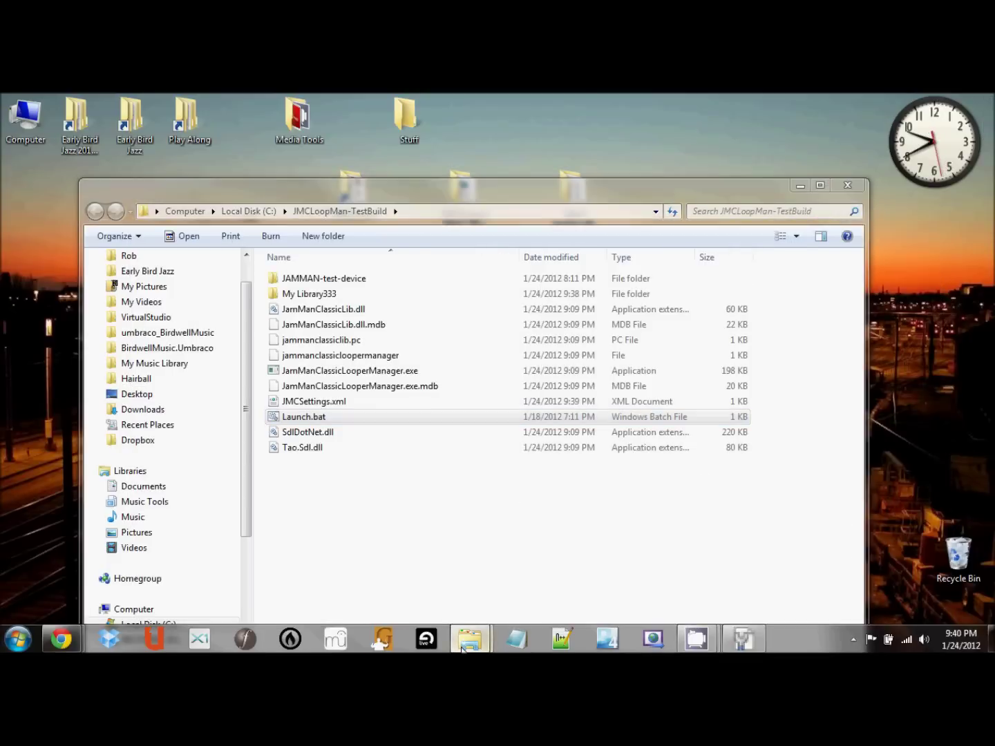
mouse_move(463, 649)
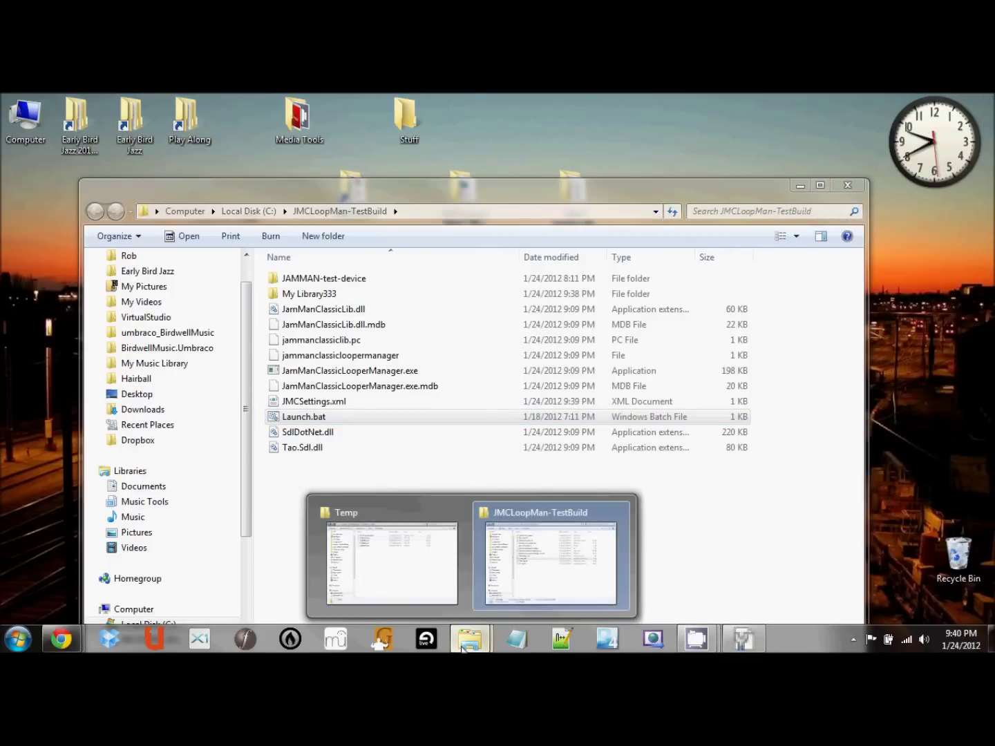
left_click(18, 639)
left_click(233, 365)
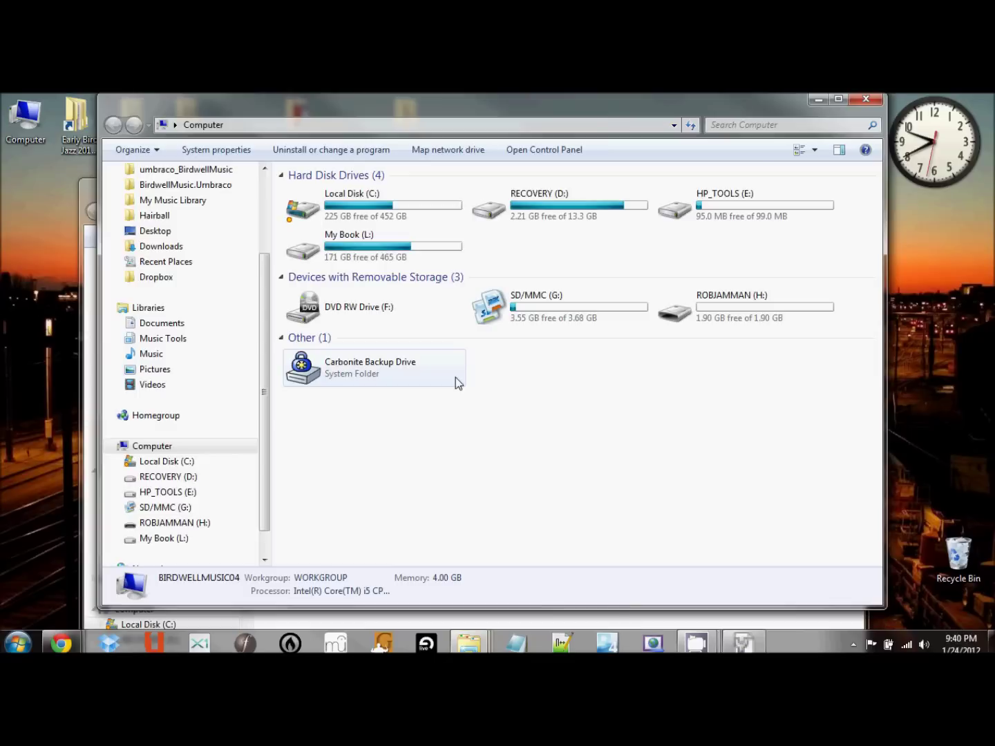
double_click(743, 304)
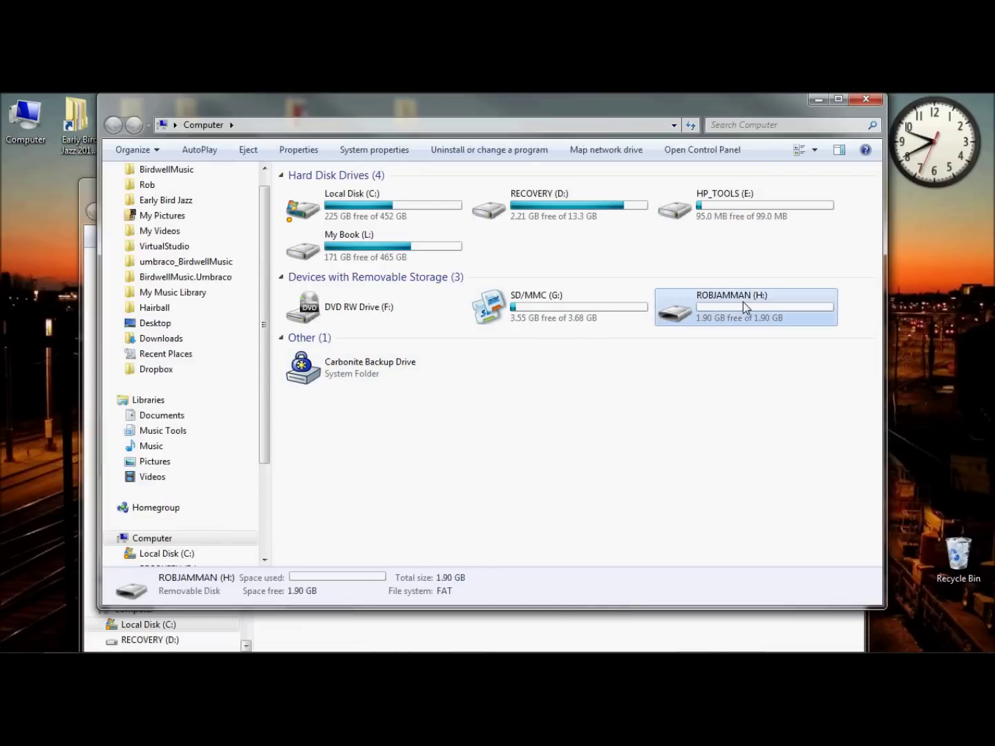
double_click(314, 194)
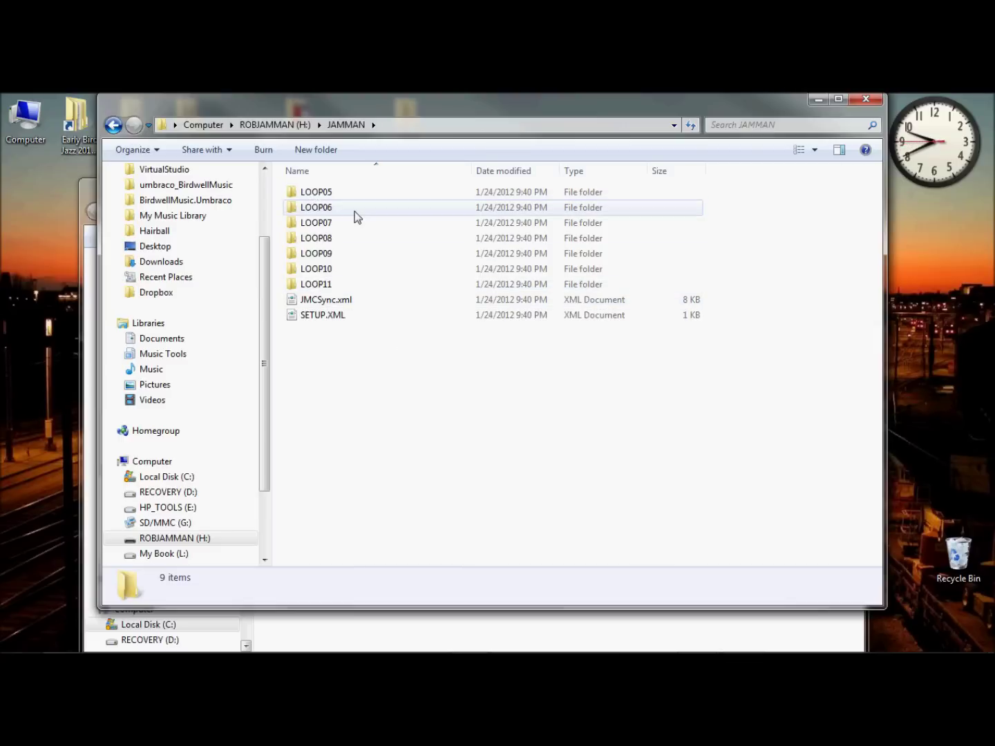
- Inspect the details of JMCSync.xml (7.78 KB) and SETUP.XML
left_click(332, 302)
left_click(330, 316)
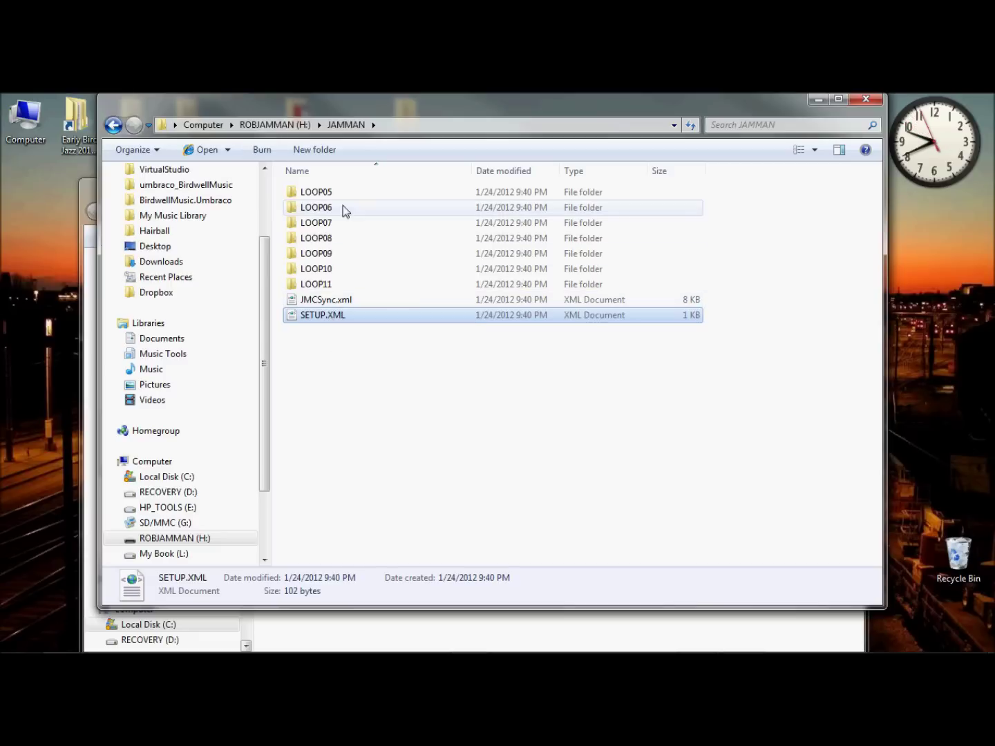
left_click(342, 302)
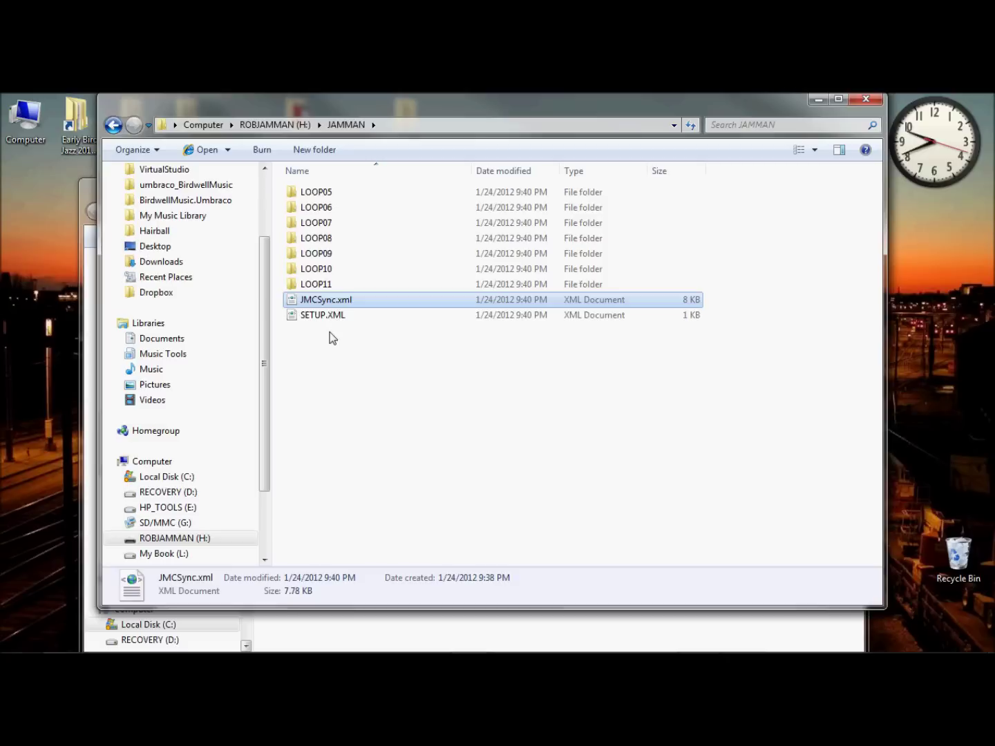
- Shift the Explorer window slightly aside
left_click_drag(333, 108, 333, 113)
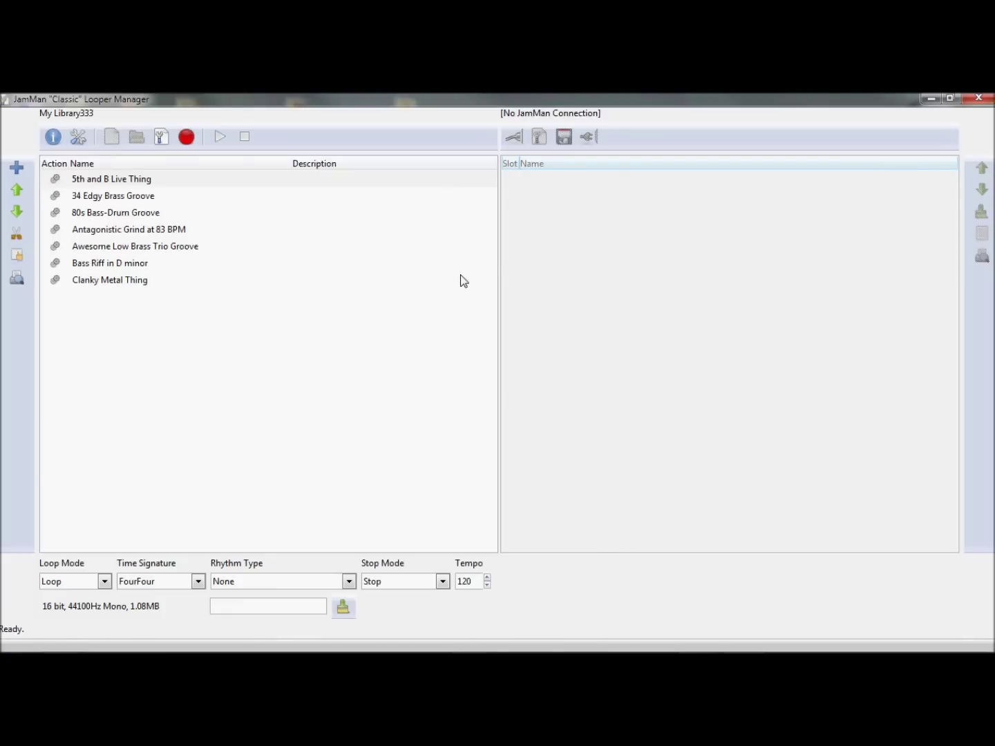
- Reconnect to the JamMan card from the JAMMAN folder and select slot 1's NEW LOOP 2012-01-24 in the library
left_click(516, 137)
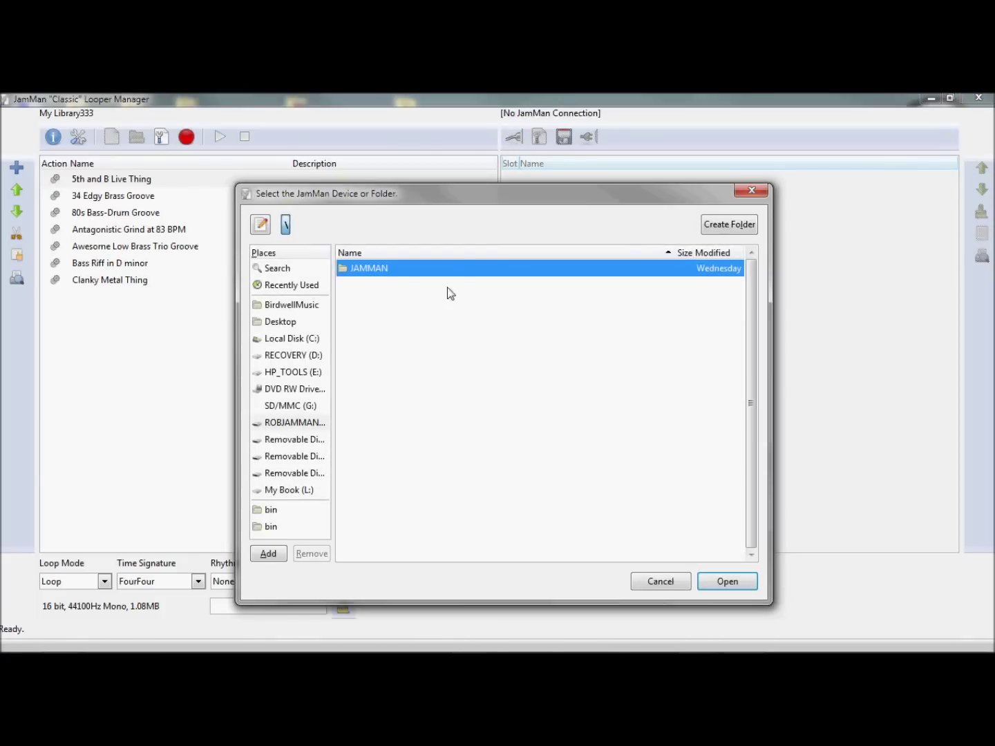
left_click(734, 586)
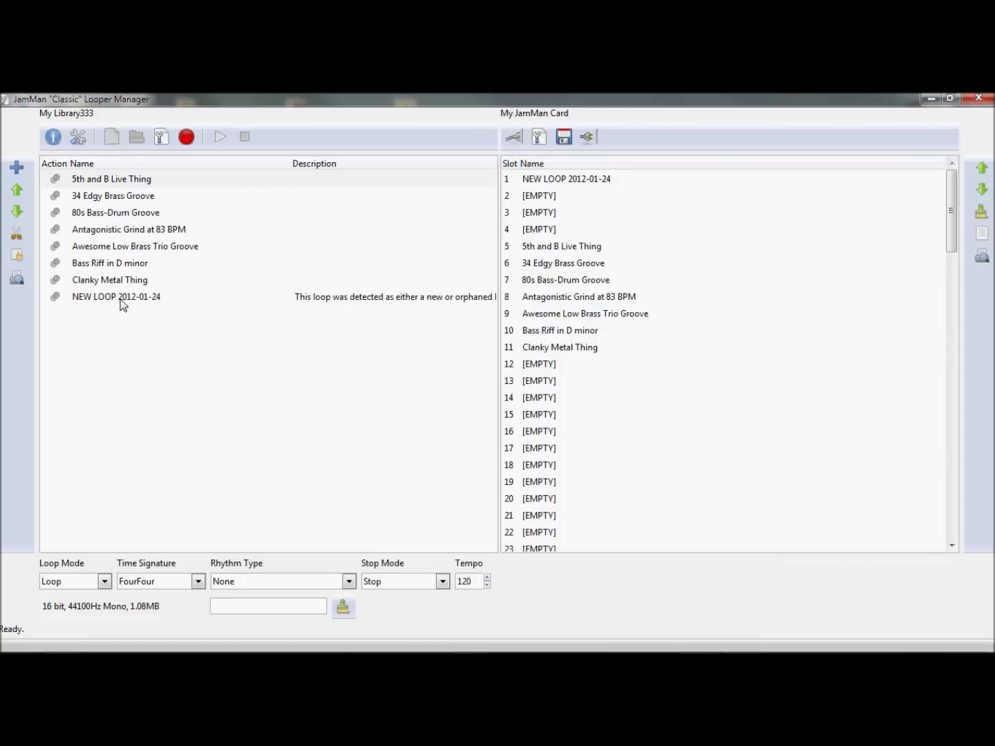
left_click(564, 182)
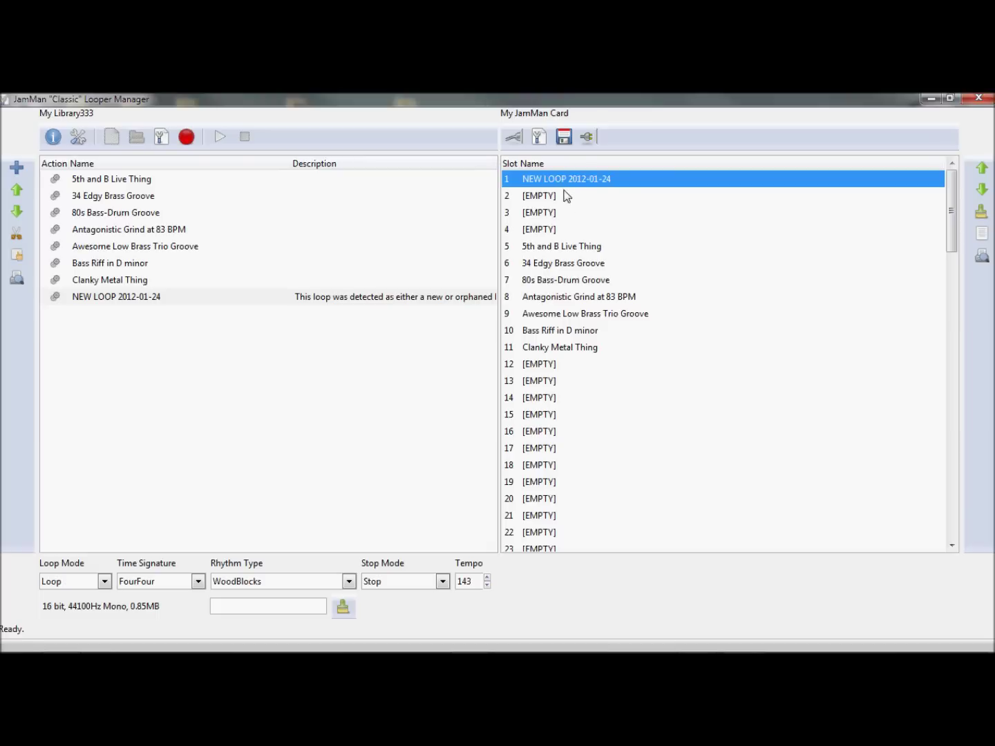
left_click_drag(91, 299, 99, 304)
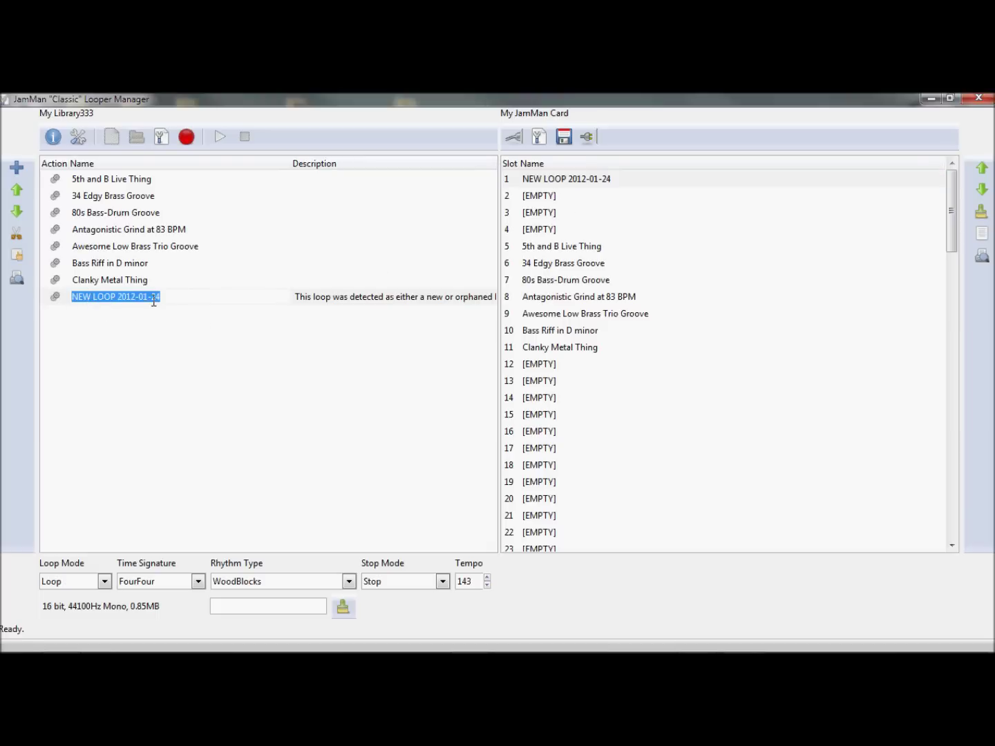
left_click(329, 299)
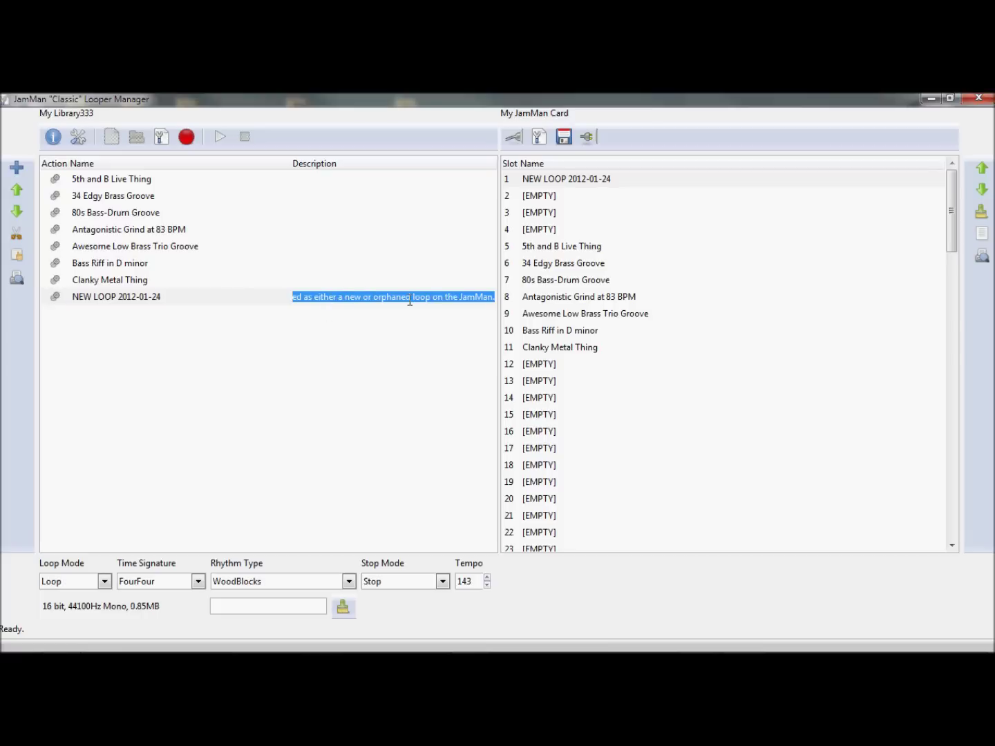
left_click(329, 325)
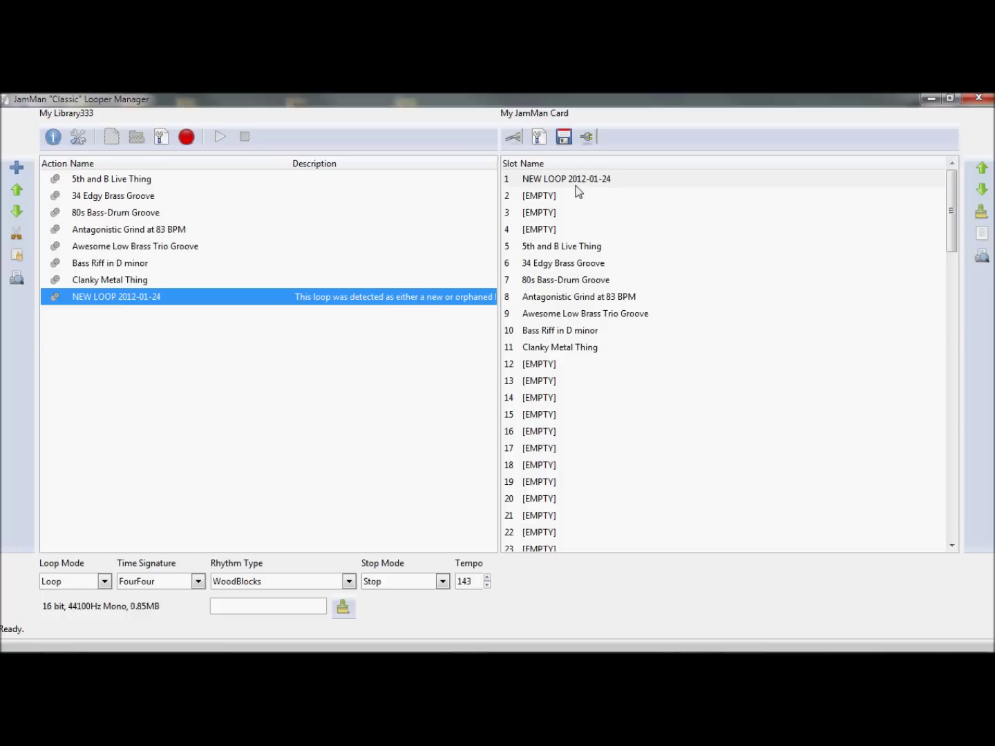
- Play the new loop to preview it, then rename it 'Horrid Demo Jam'
left_click(222, 140)
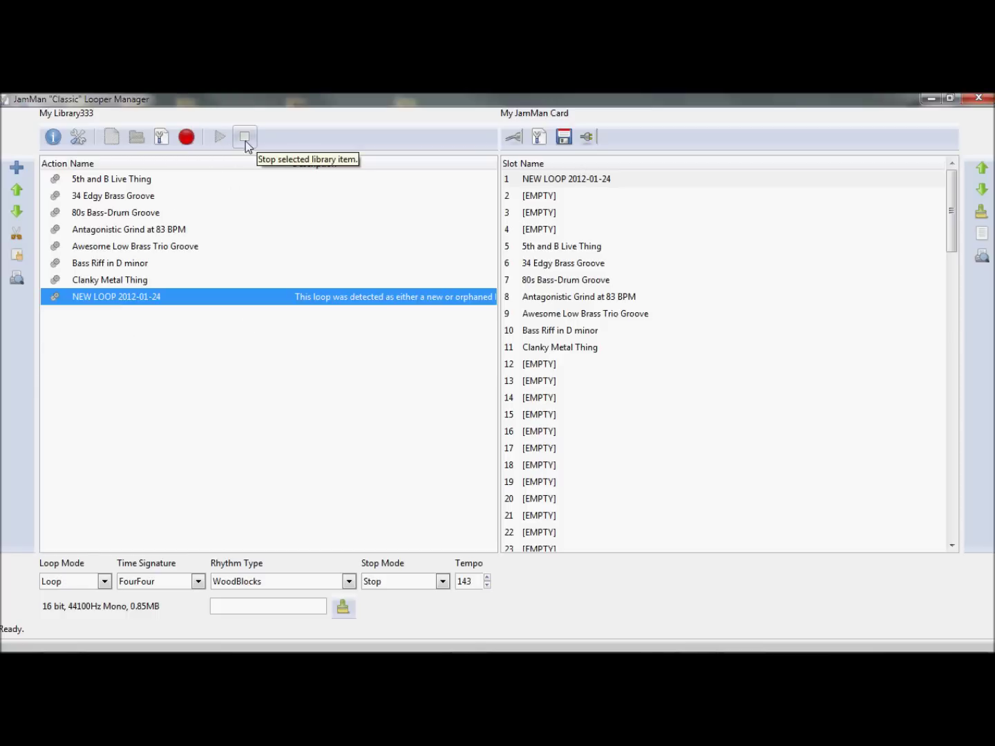
left_click(246, 139)
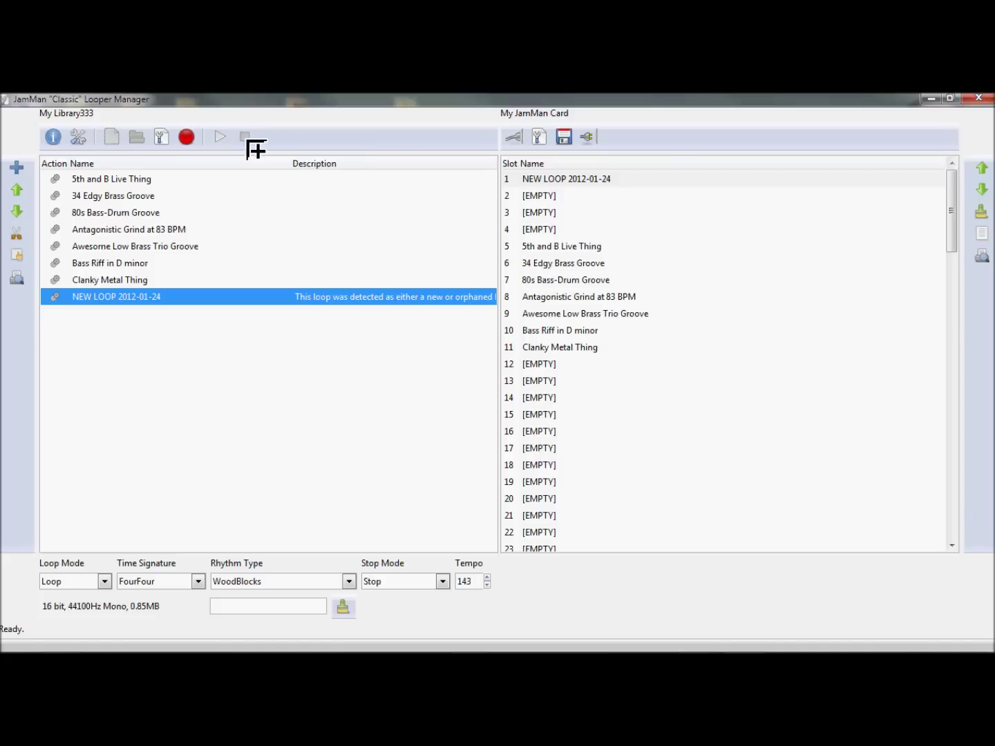
left_click(134, 299)
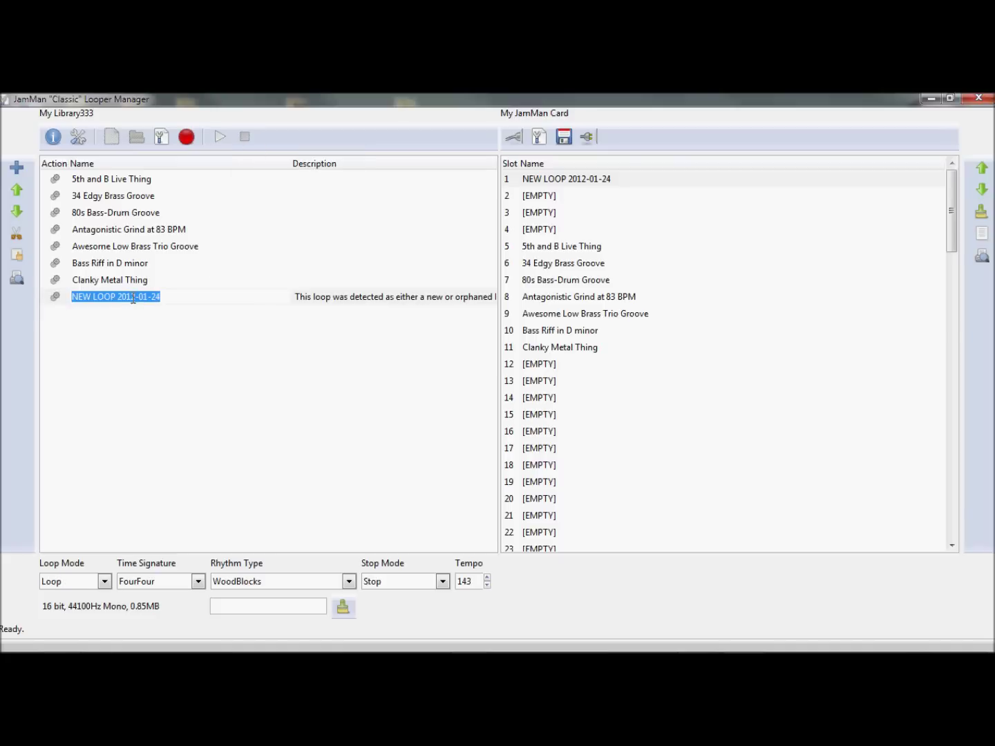
type("Rob's Horris")
left_click(133, 301)
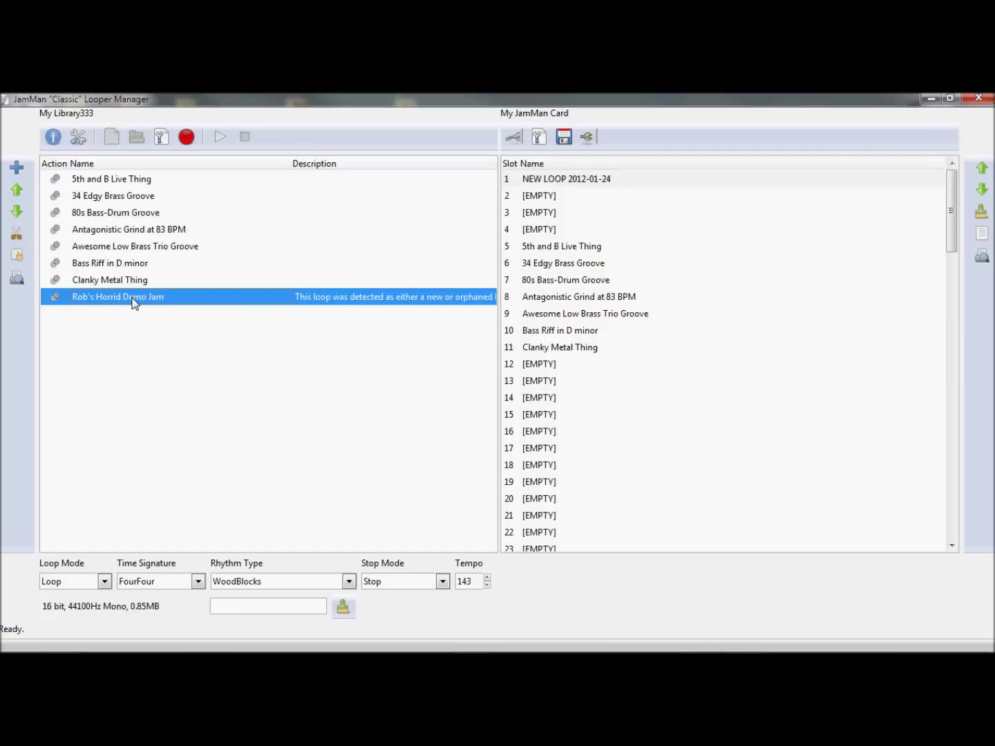
- Clear the loop's description and drag it into card slot 1
left_click(315, 295)
key("BackSpace")
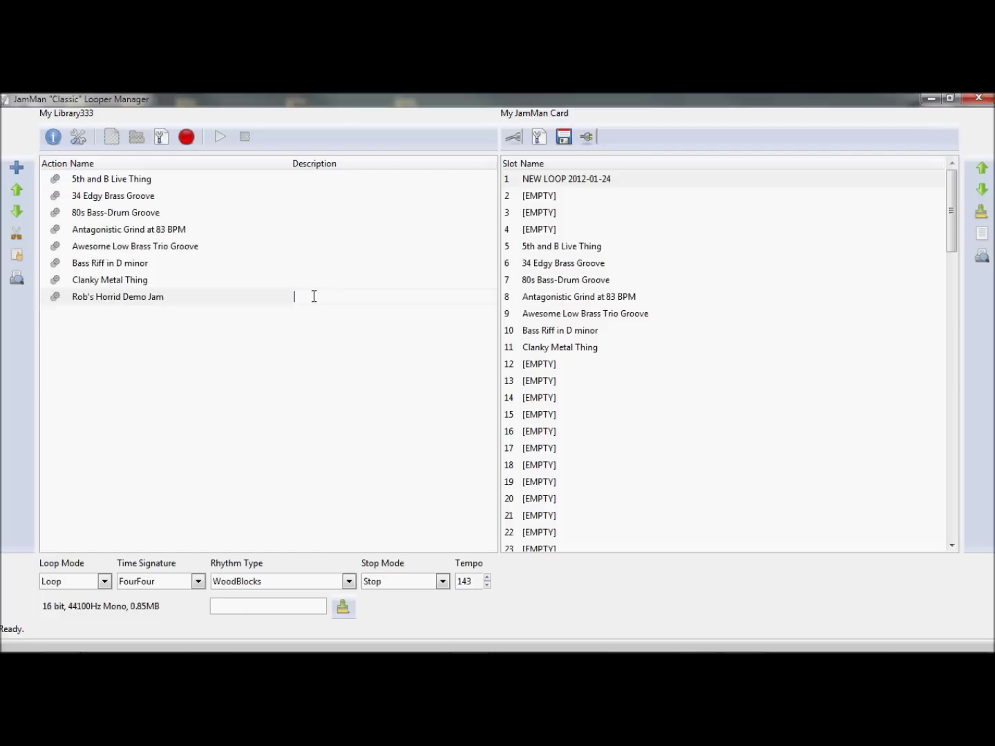
key("Return")
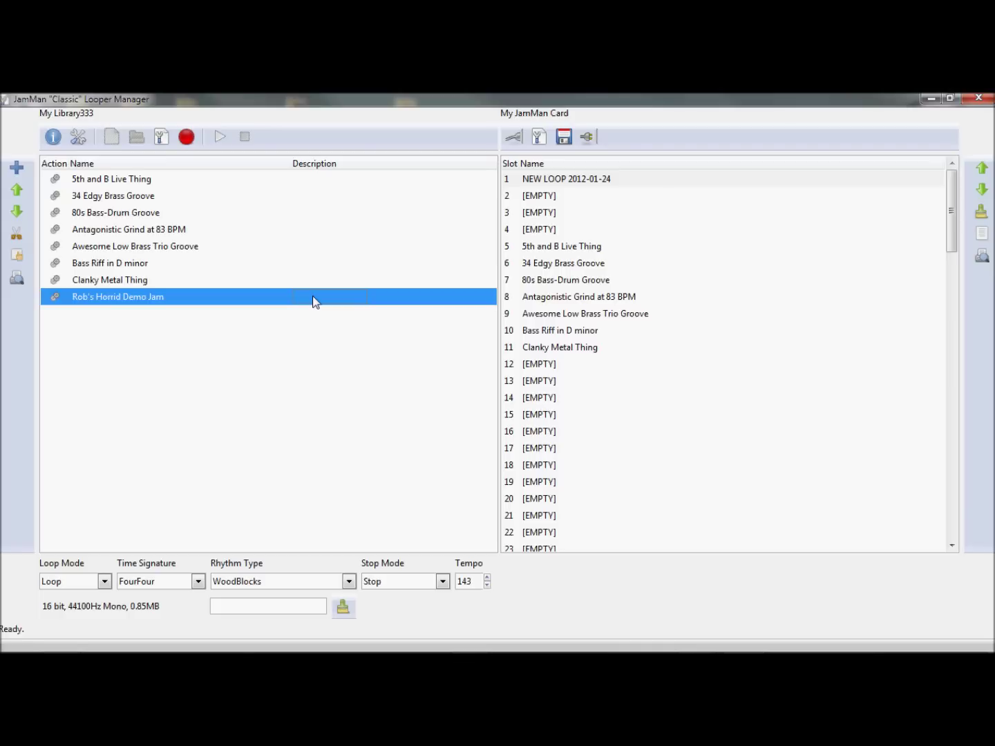
left_click(136, 285)
left_click(226, 302)
left_click_drag(287, 296, 556, 181)
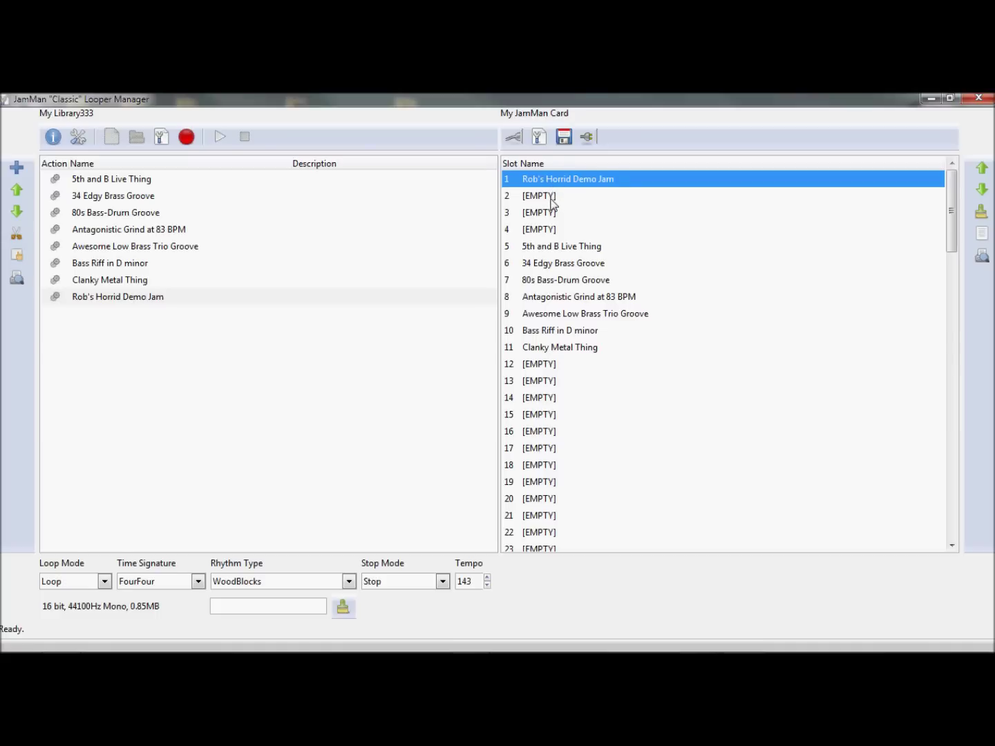
left_click(552, 198)
- Disconnect from the JamMan card without saving, leaving the renamed loop selected in My Library333
left_click(555, 181)
left_click(110, 296)
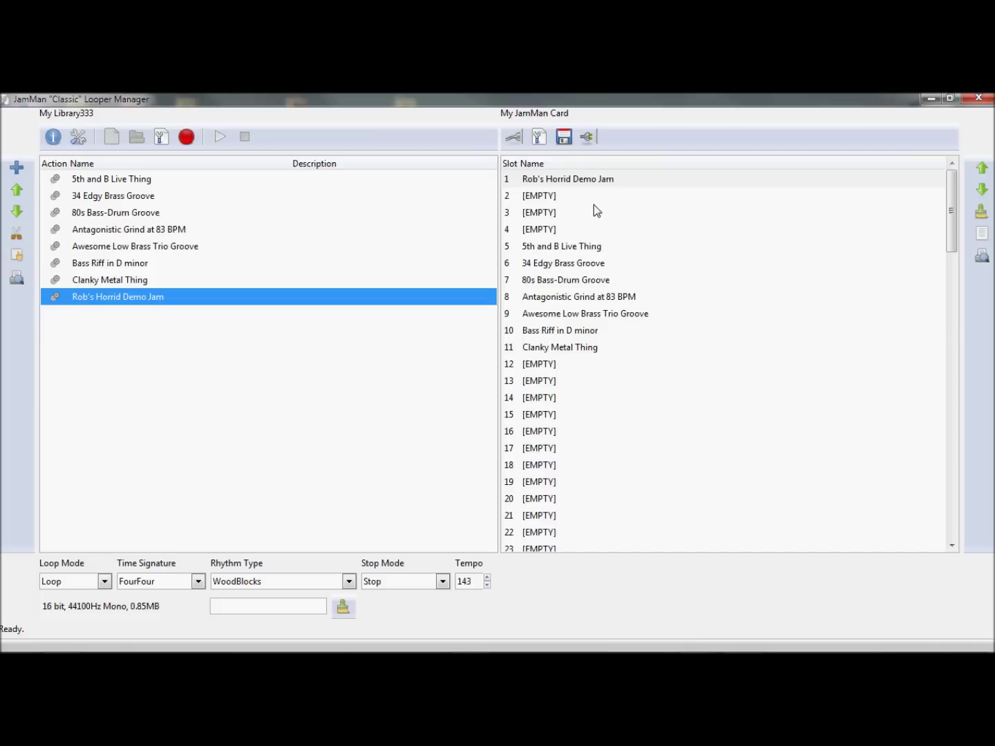
left_click(587, 138)
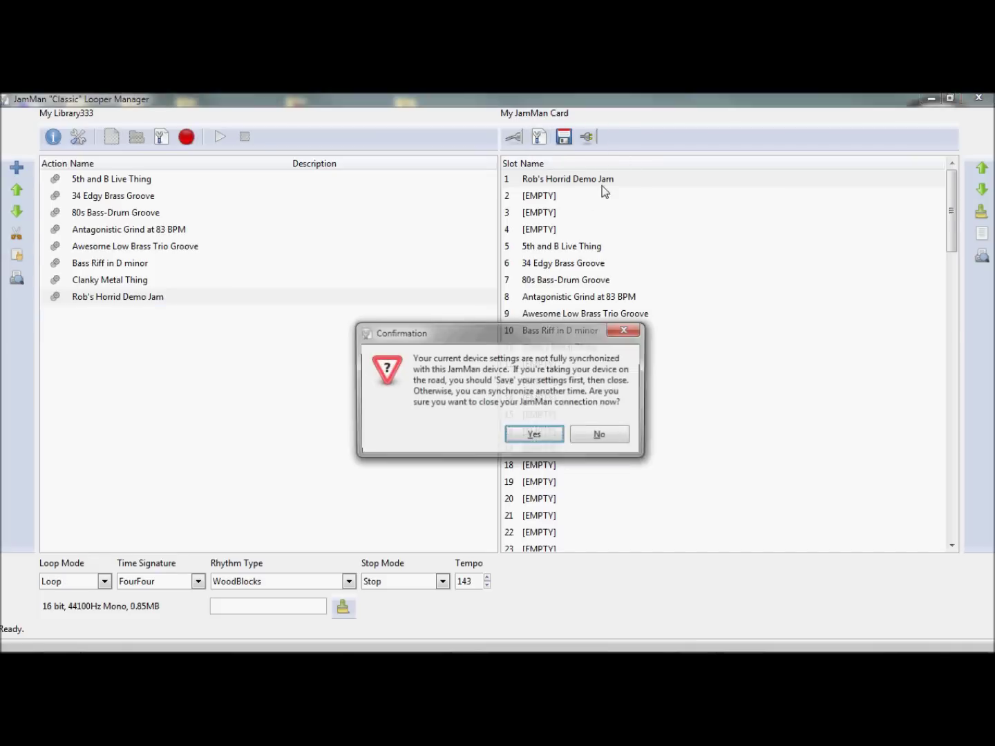
left_click(536, 439)
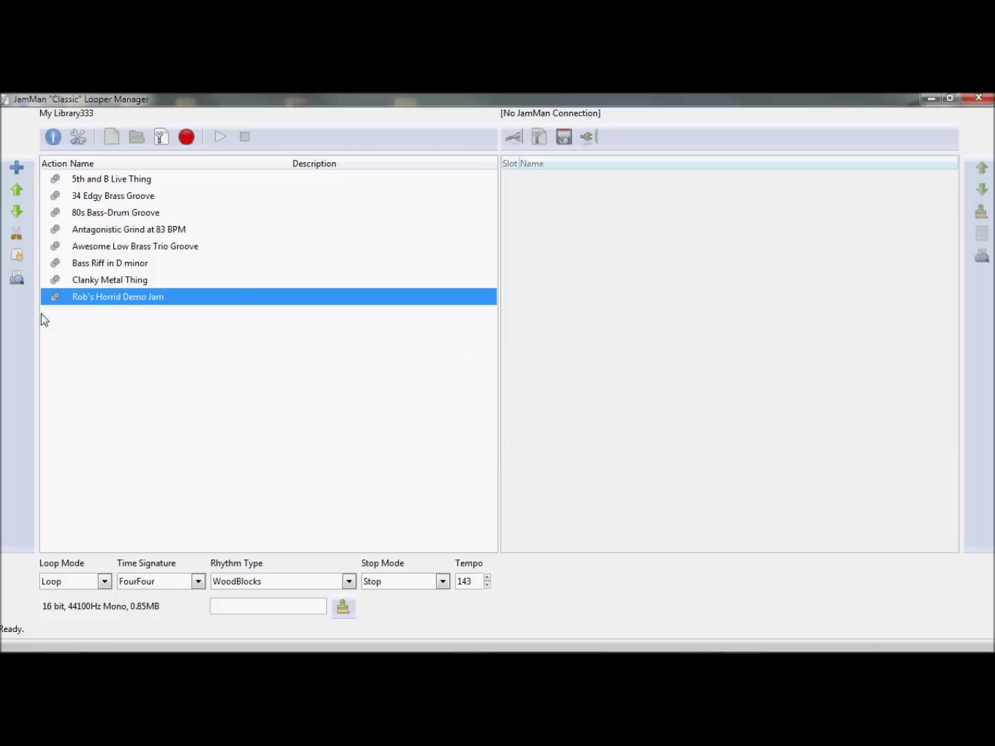
left_click(116, 280)
left_click(124, 297)
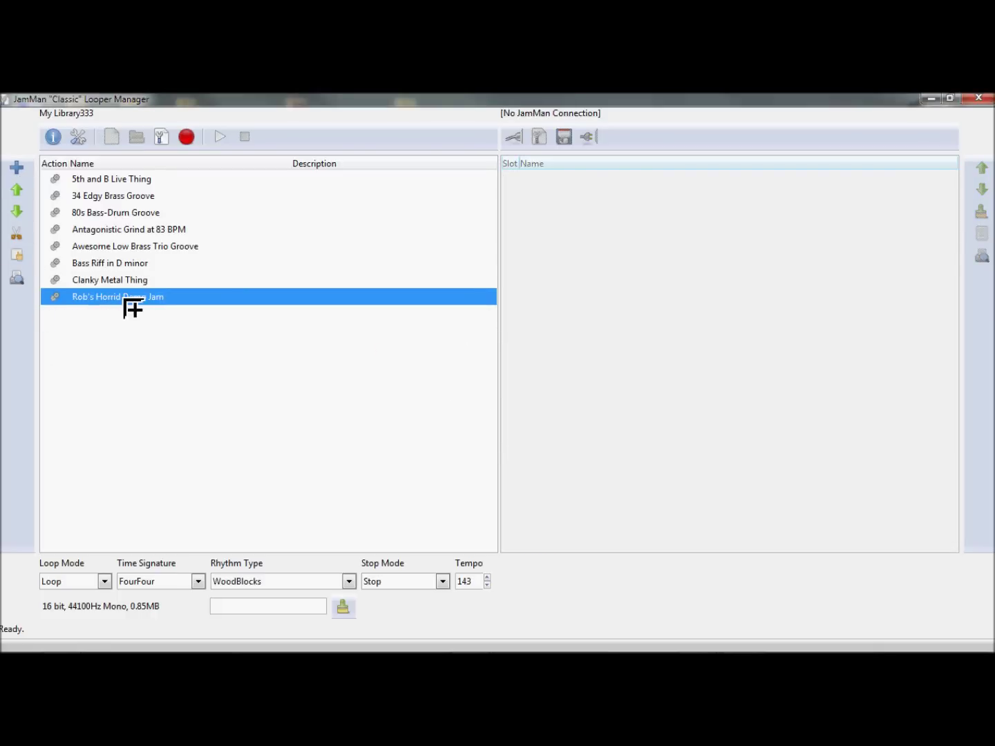
- Copy the Horrid Demo Jam WAV into Desktop > Archive WAV Files and dismiss the success message
left_click(18, 258)
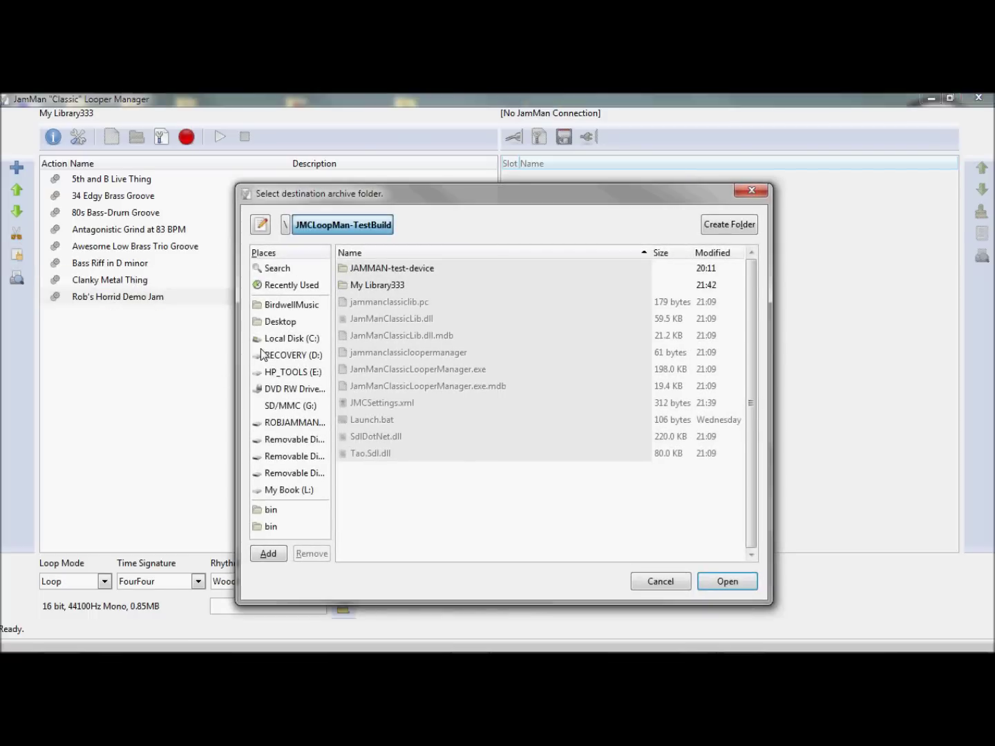
left_click(266, 323)
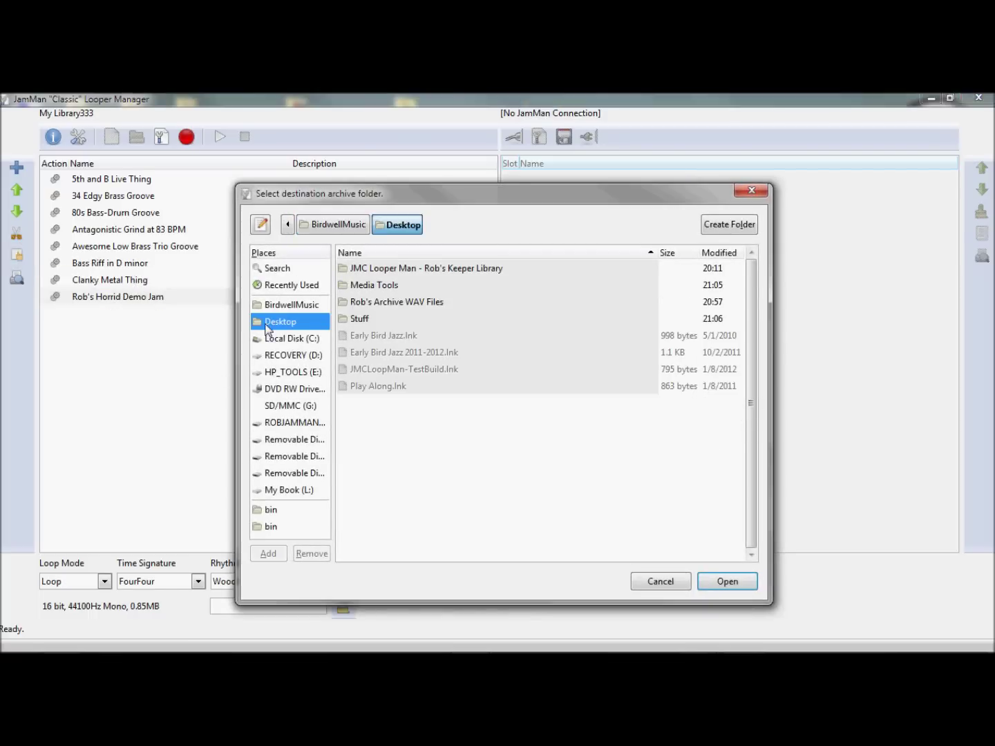
left_click(383, 304)
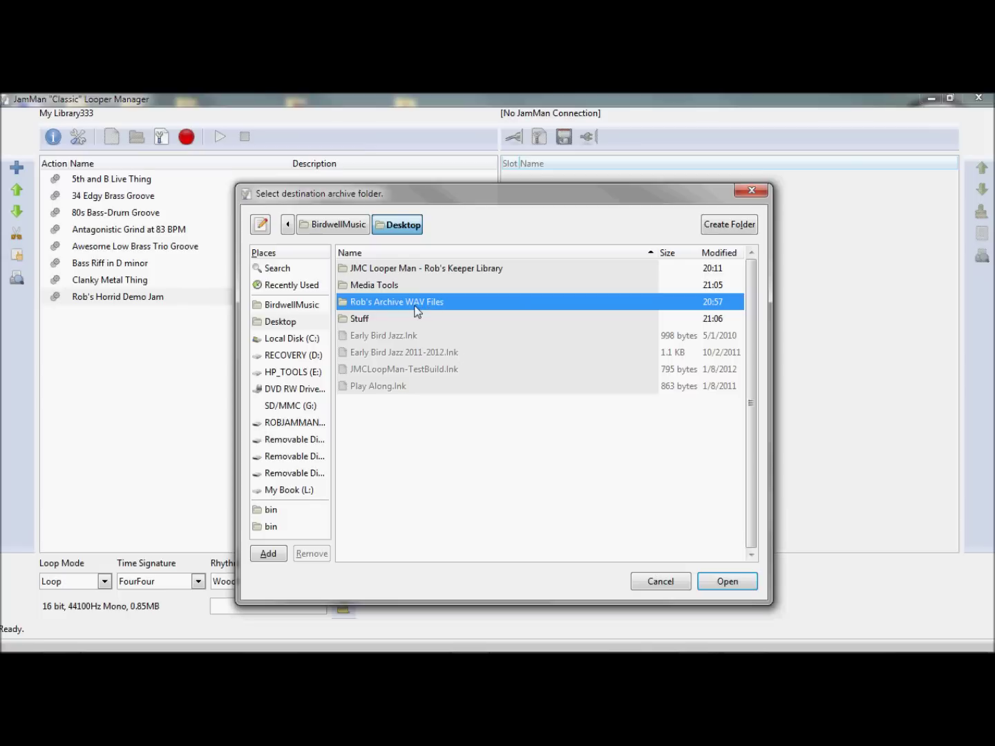
double_click(415, 308)
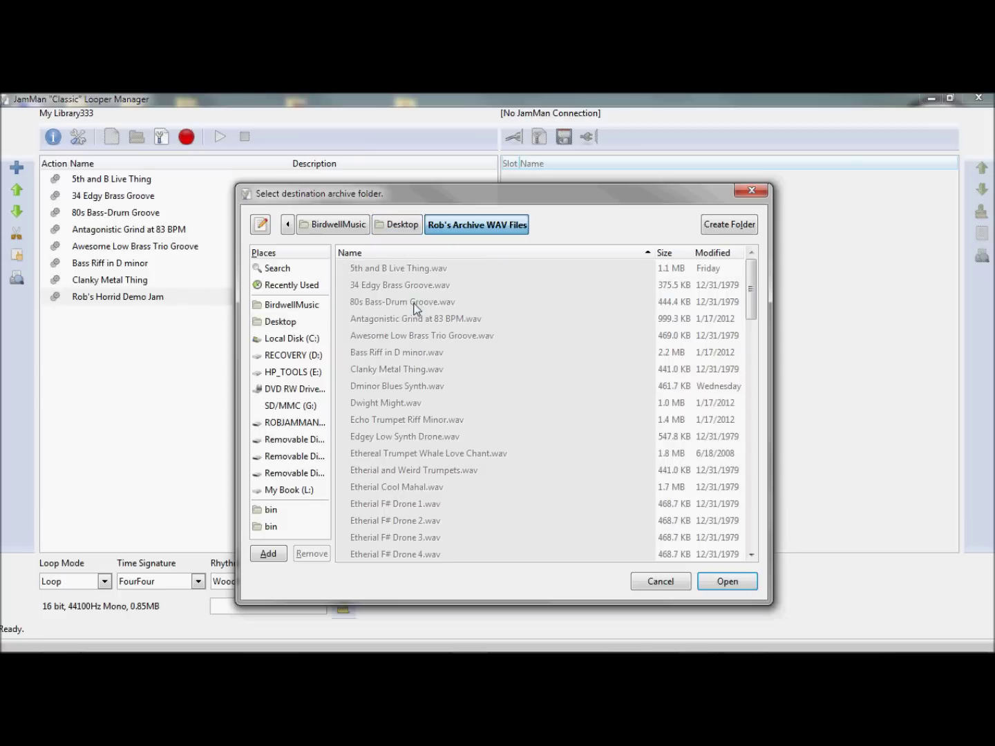
left_click(727, 582)
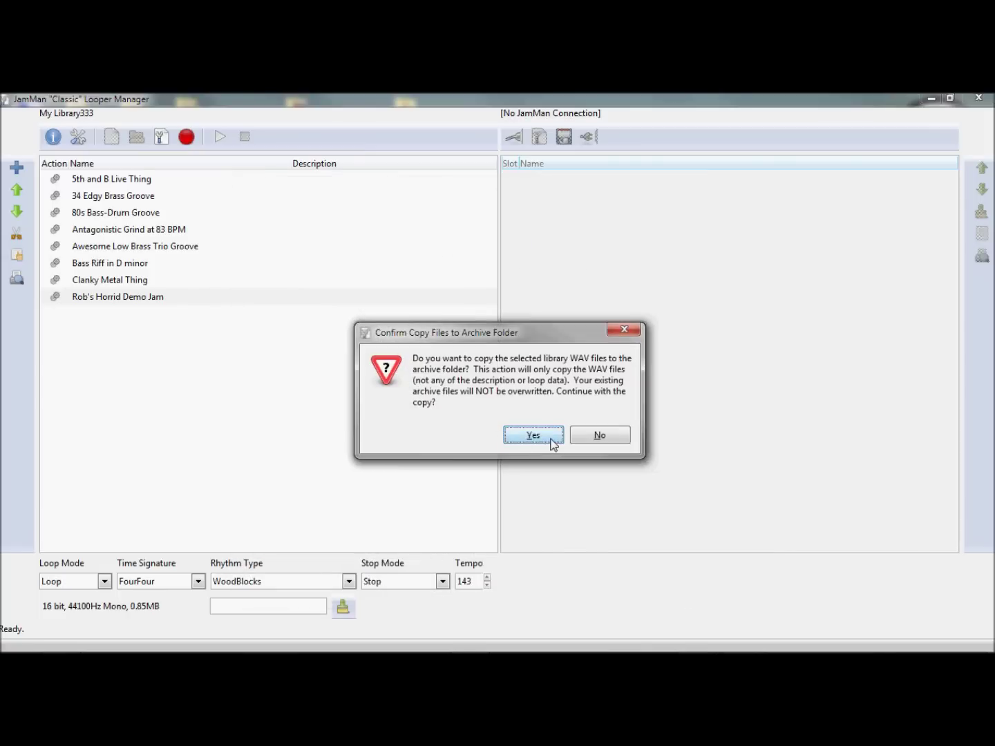
left_click(544, 435)
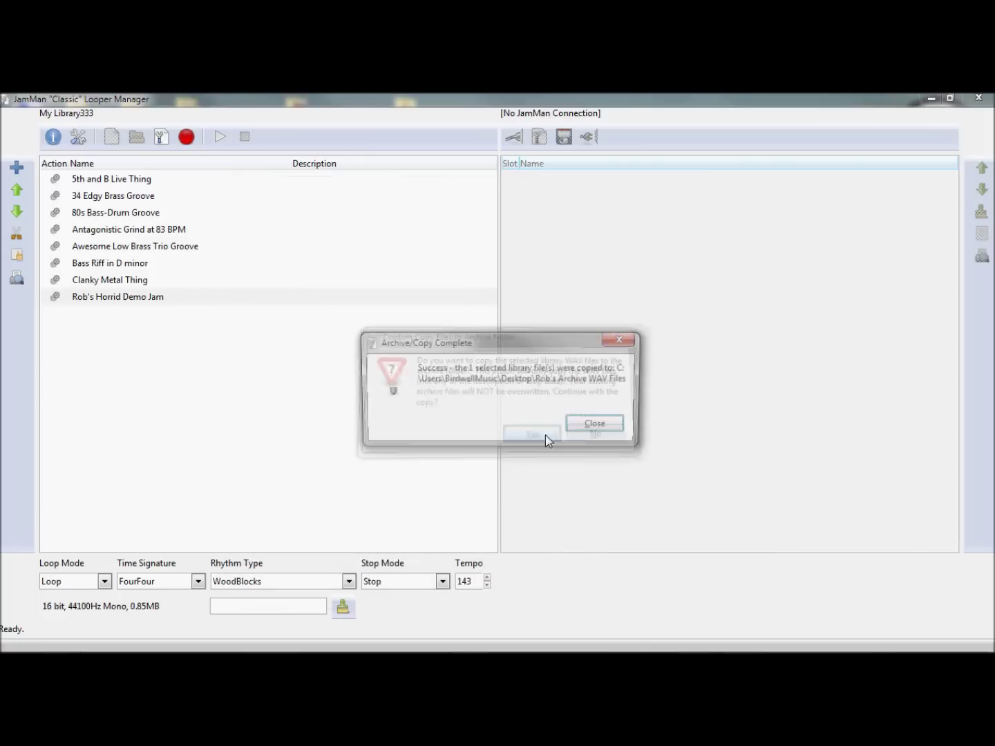
left_click(603, 430)
key("Up")
key("Down")
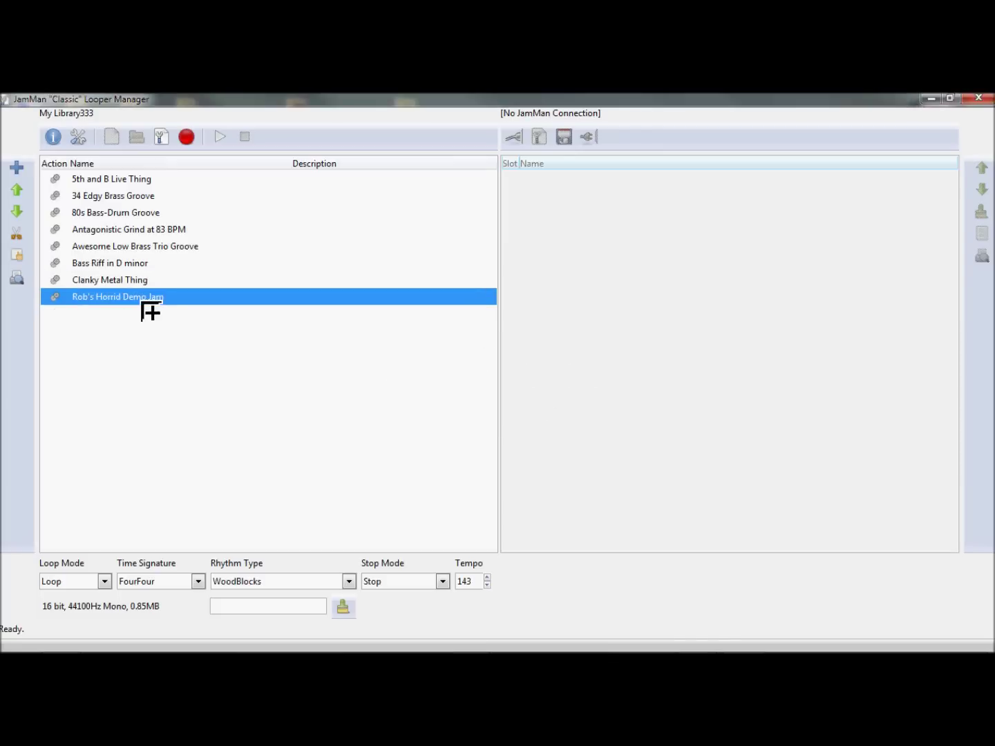